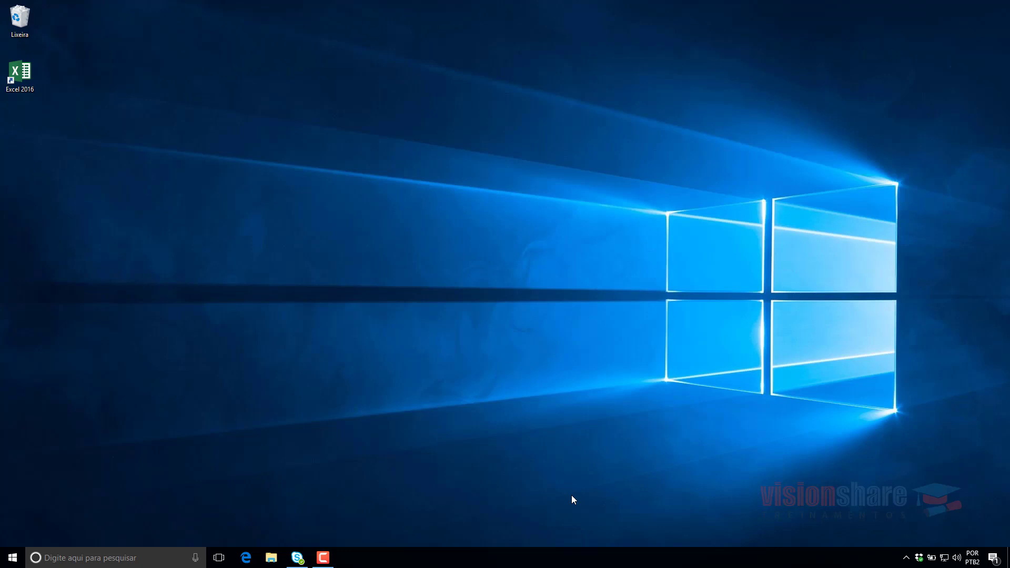
# - Open Excel 2016, create a blank workbook and maximize its window
pyautogui.doubleClick(20, 74)
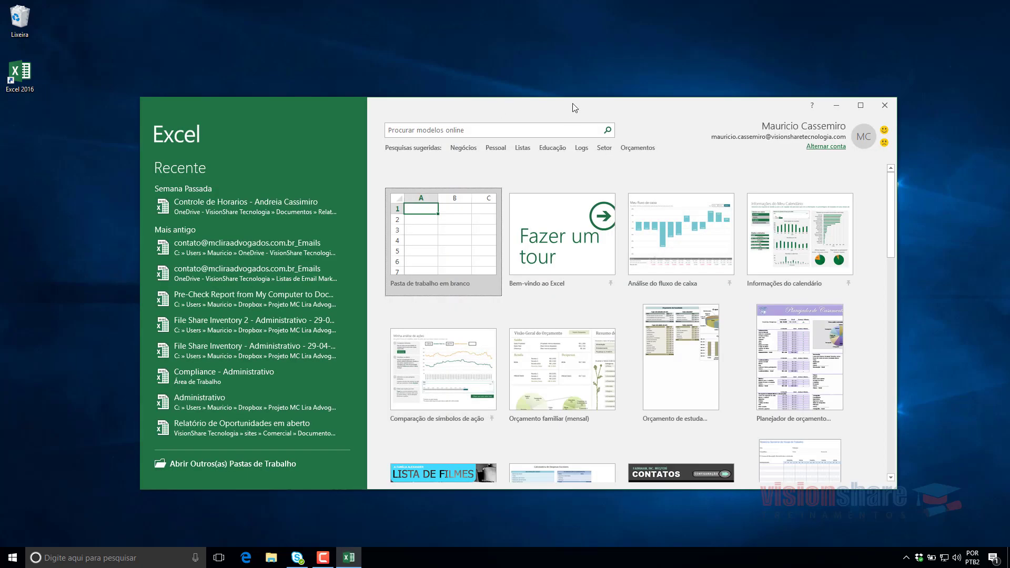
pyautogui.moveTo(573, 104)
pyautogui.mouseDown()
pyautogui.moveTo(534, 103)
pyautogui.moveTo(576, 102)
pyautogui.mouseUp()
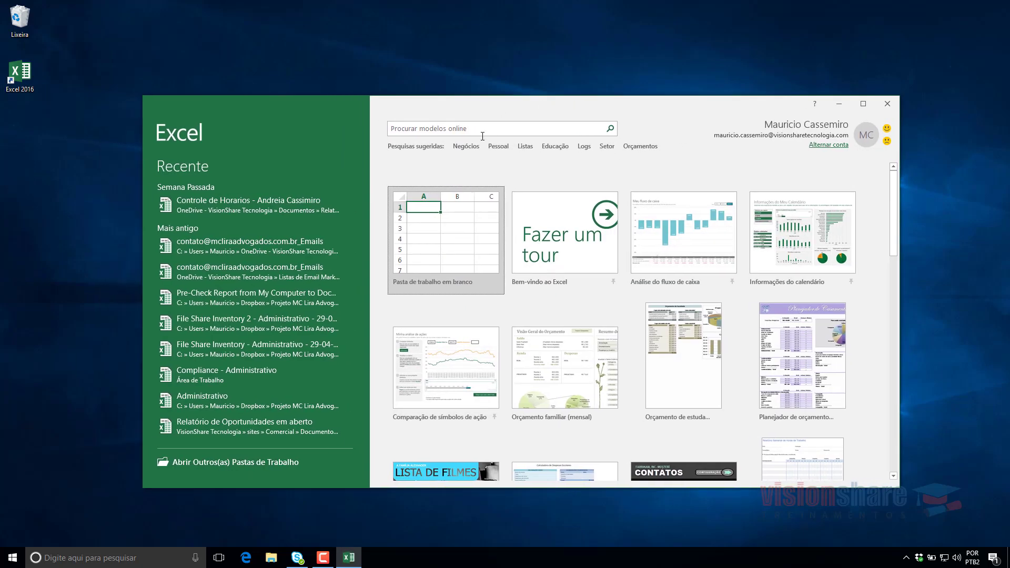
pyautogui.click(450, 242)
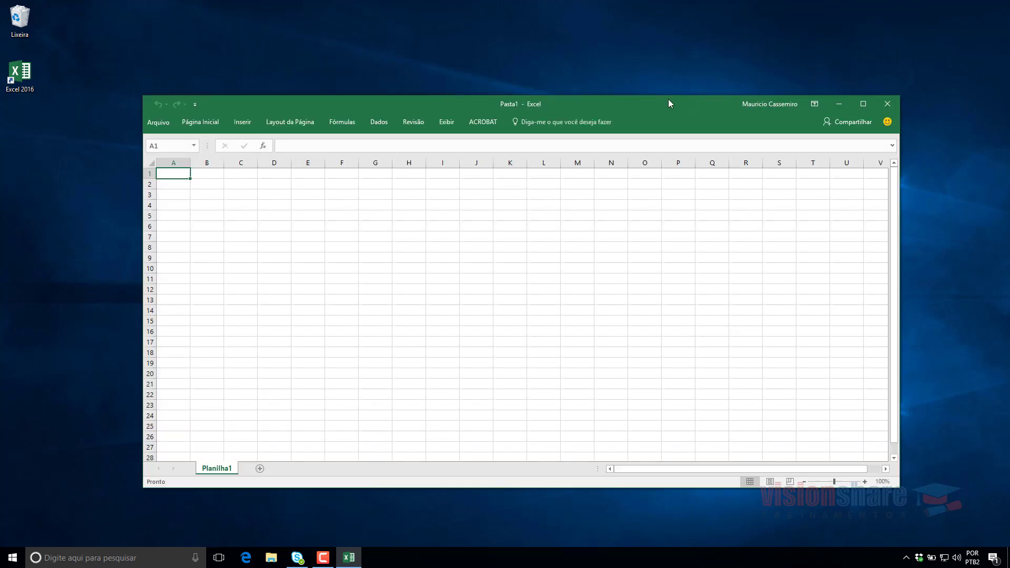
pyautogui.moveTo(660, 102); pyautogui.dragTo(641, 87)
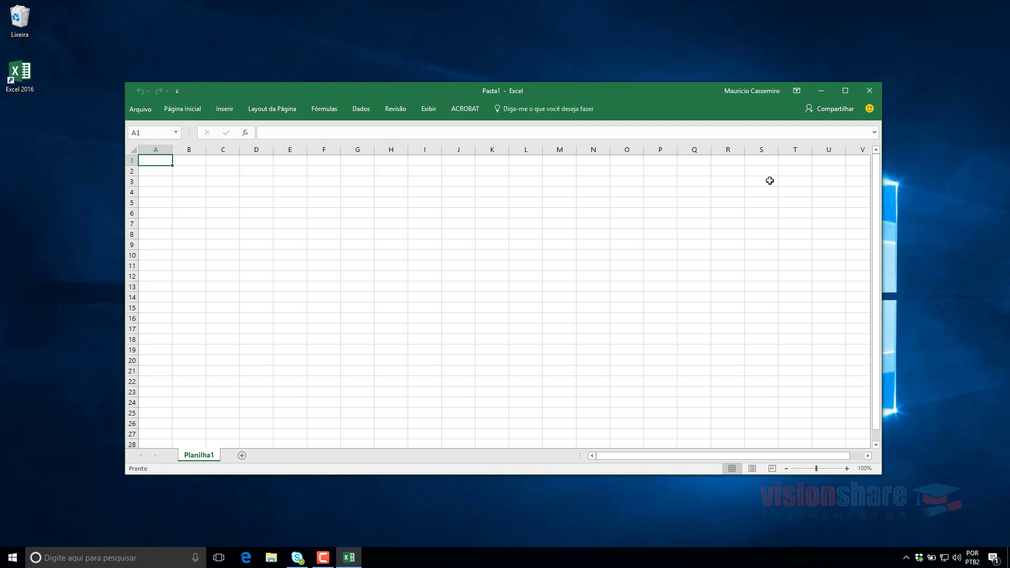
pyautogui.moveTo(585, 92); pyautogui.dragTo(584, 98)
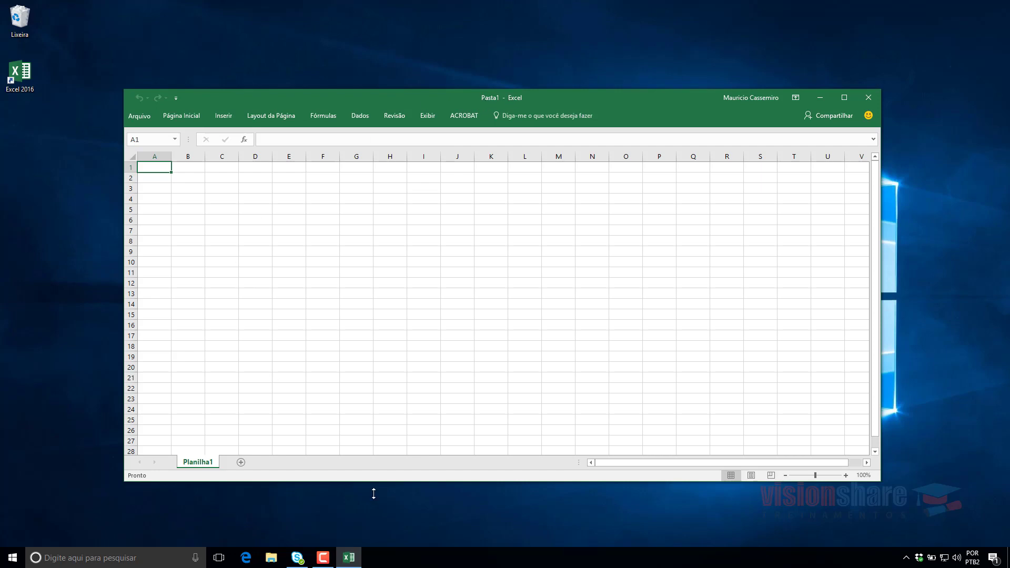
pyautogui.click(841, 100)
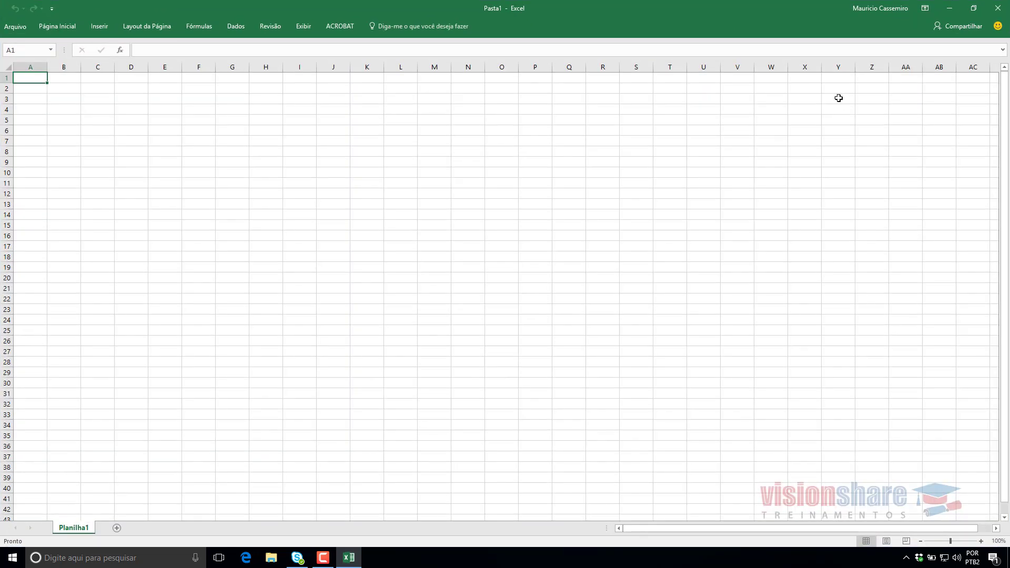
# - Keep the ribbon permanently expanded and display the Página Inicial commands
pyautogui.click(340, 27)
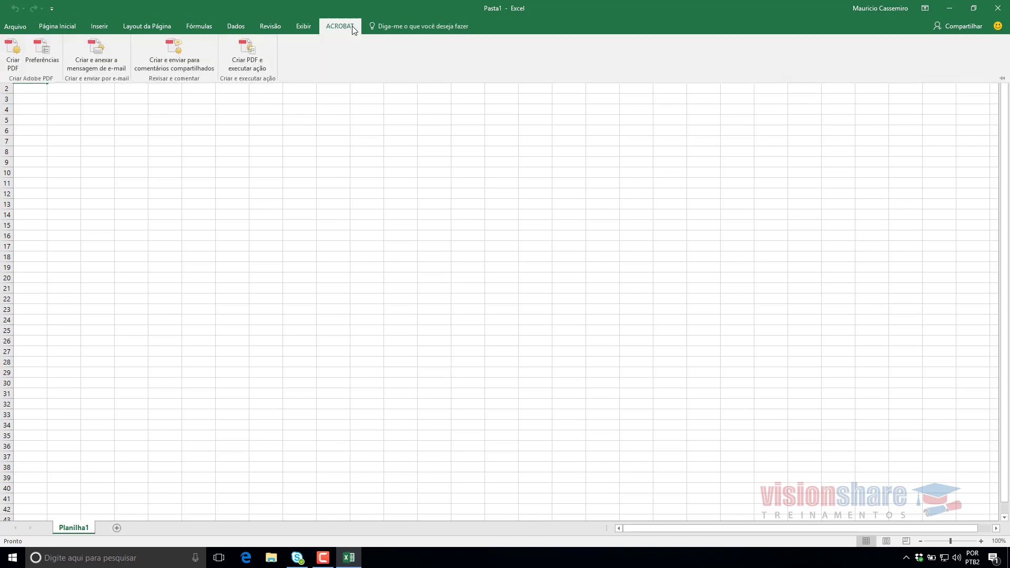
pyautogui.click(1001, 79)
pyautogui.click(58, 26)
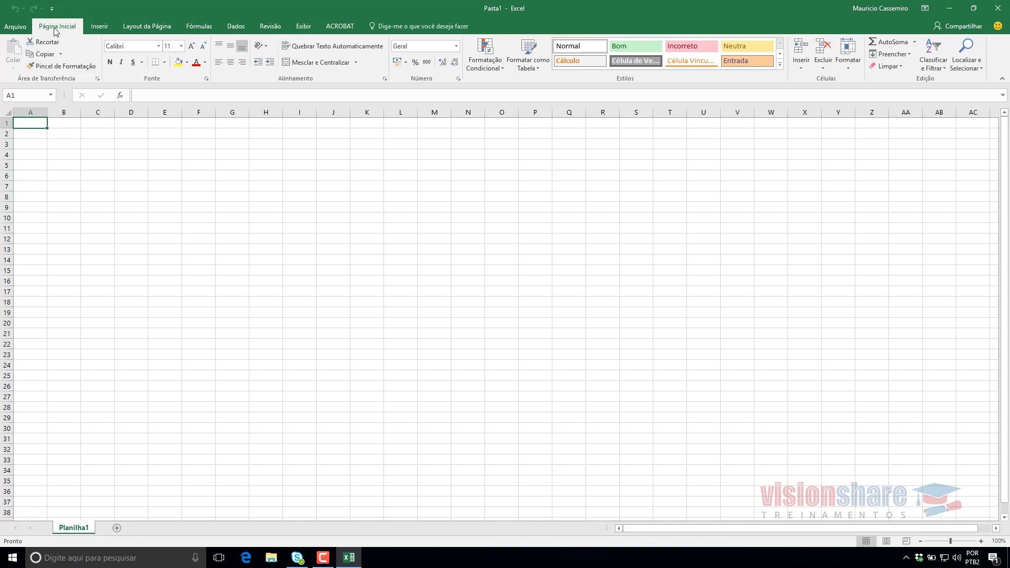
# - Add two new worksheets after Planilha1 and switch among all three sheets, returning to Planilha1
pyautogui.click(116, 529)
pyautogui.click(157, 529)
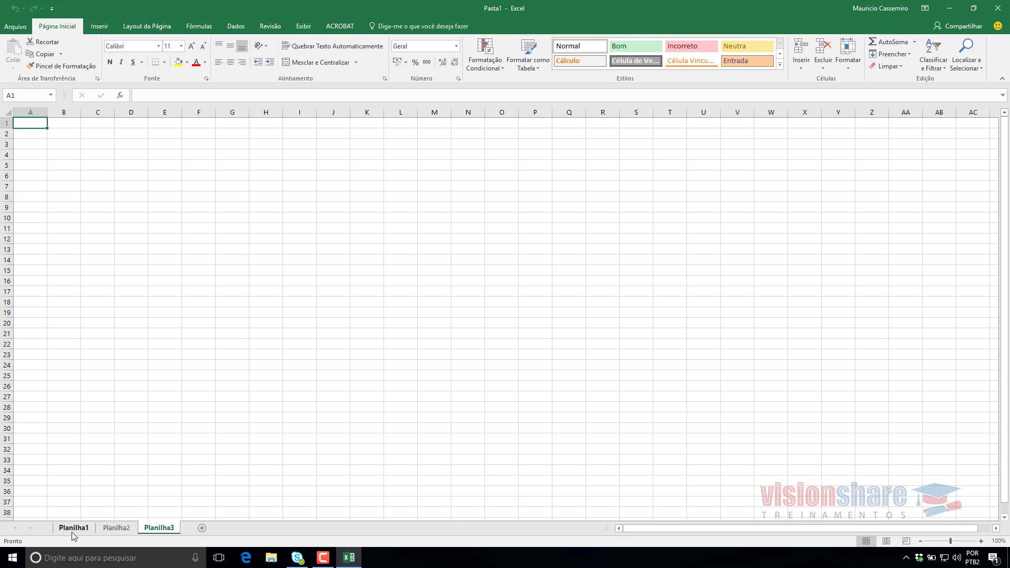
pyautogui.click(72, 528)
pyautogui.click(116, 528)
pyautogui.click(158, 528)
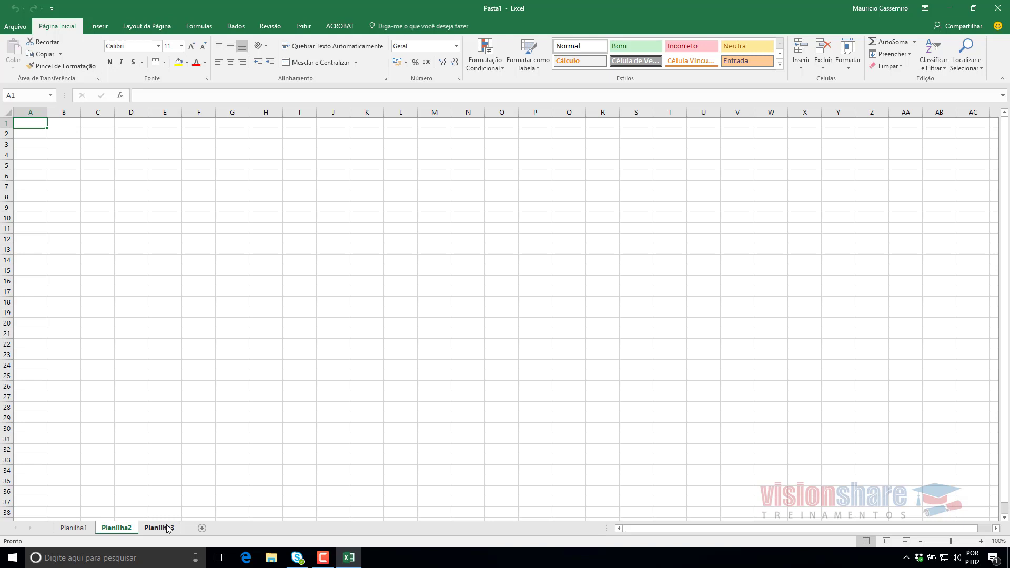
pyautogui.click(114, 531)
pyautogui.click(69, 530)
pyautogui.click(108, 531)
pyautogui.click(163, 529)
pyautogui.click(116, 529)
pyautogui.click(79, 529)
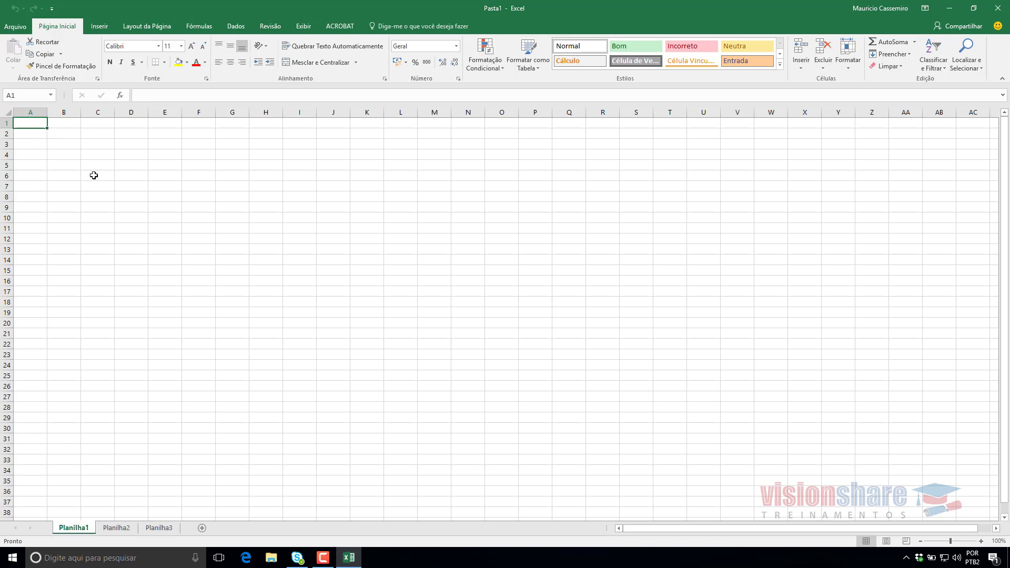
# - Select B2:L30 on Planilha1 and B2:P31 on Planilha2, and alternate between the sheets to compare their cell areas
pyautogui.moveTo(66, 134); pyautogui.dragTo(401, 428)
pyautogui.click(110, 530)
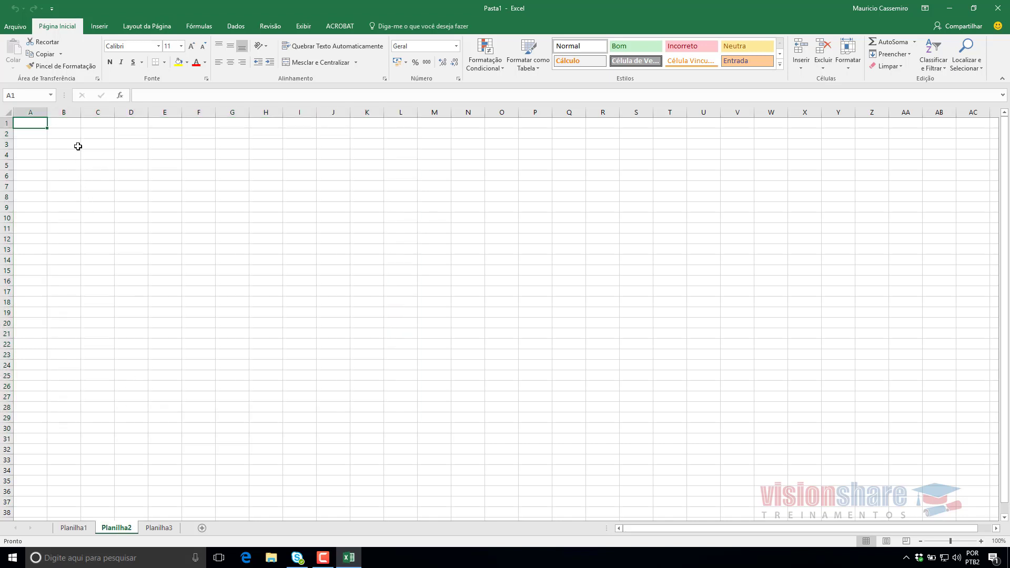
pyautogui.moveTo(73, 135); pyautogui.dragTo(548, 443)
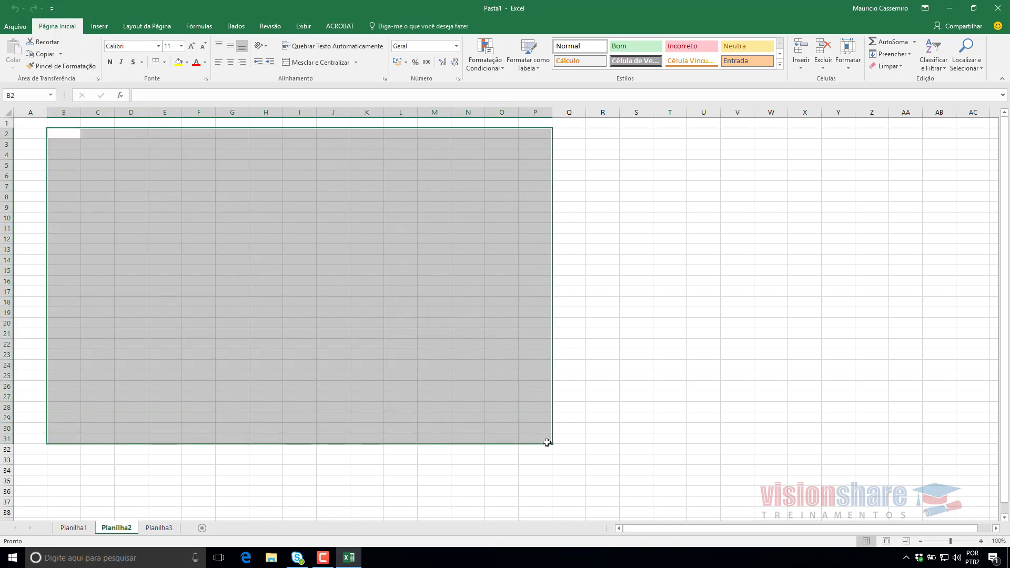
pyautogui.click(74, 528)
pyautogui.click(116, 533)
pyautogui.click(75, 533)
pyautogui.click(116, 533)
pyautogui.click(78, 533)
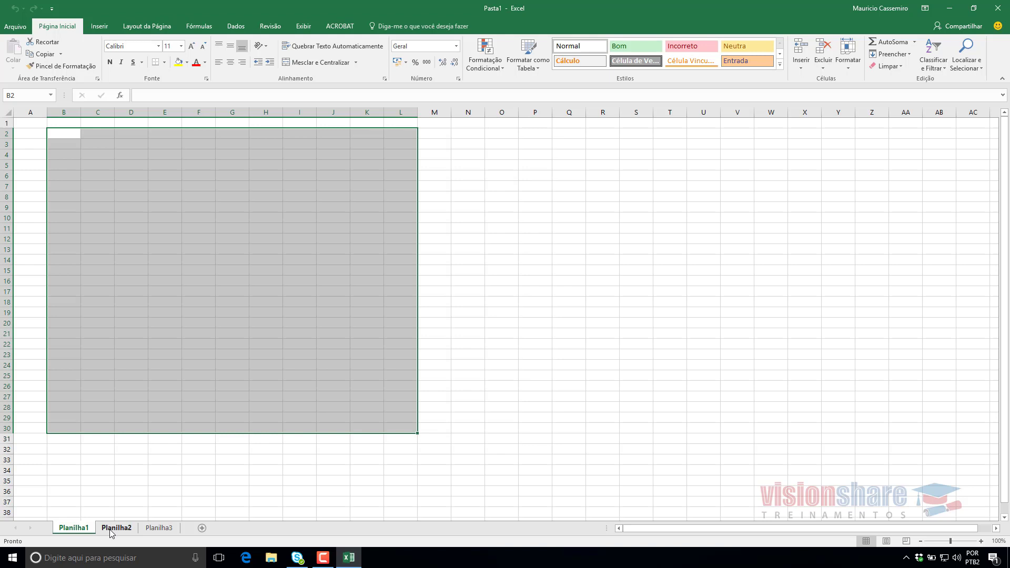
pyautogui.click(111, 534)
pyautogui.click(73, 530)
# - Select a small range starting at B3 on Planilha1 and B2:G15 on Planilha2, and return to Planilha1
pyautogui.click(62, 143)
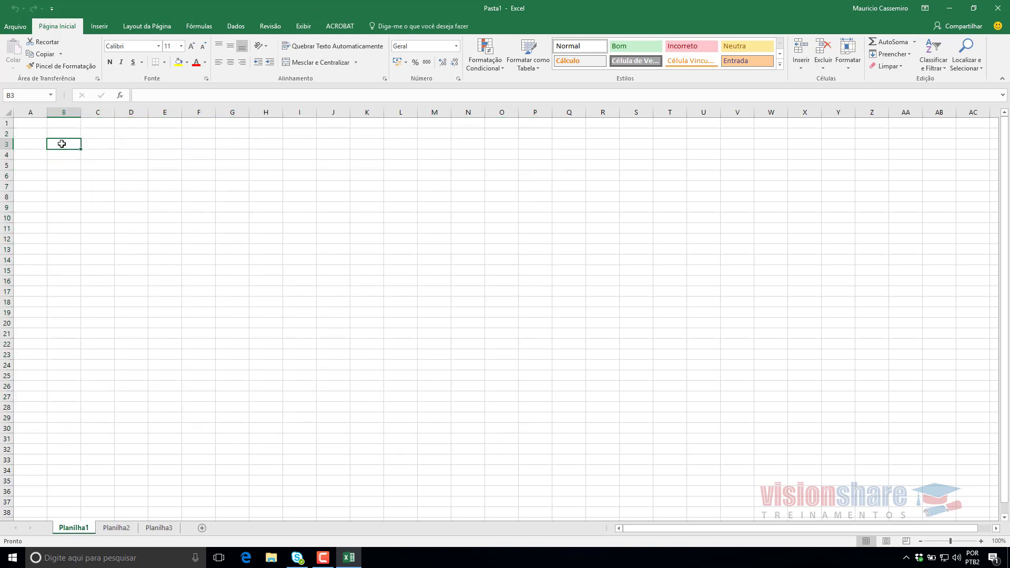
pyautogui.moveTo(62, 143); pyautogui.dragTo(189, 246)
pyautogui.click(113, 528)
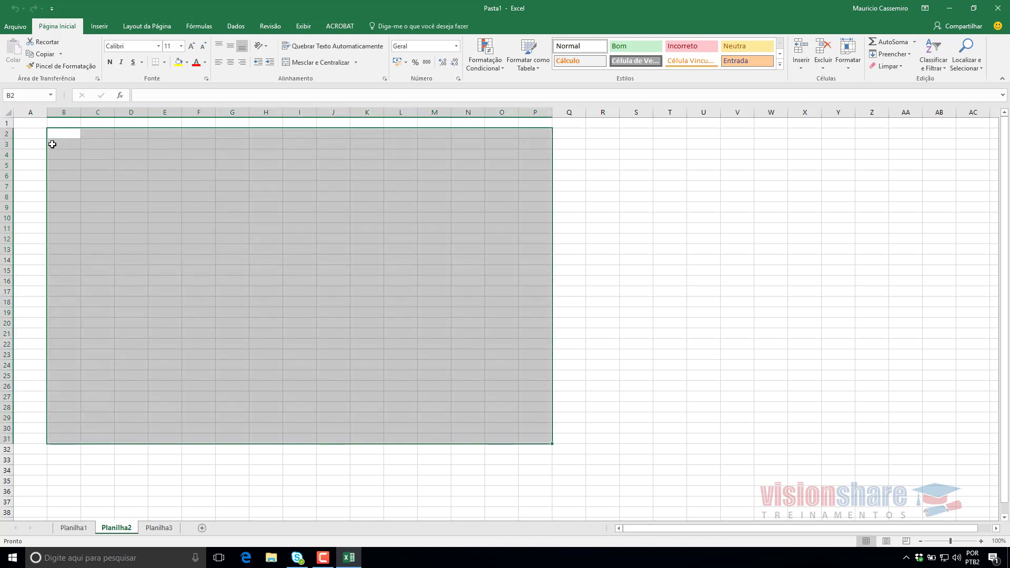
pyautogui.click(57, 135)
pyautogui.moveTo(57, 136); pyautogui.dragTo(230, 275)
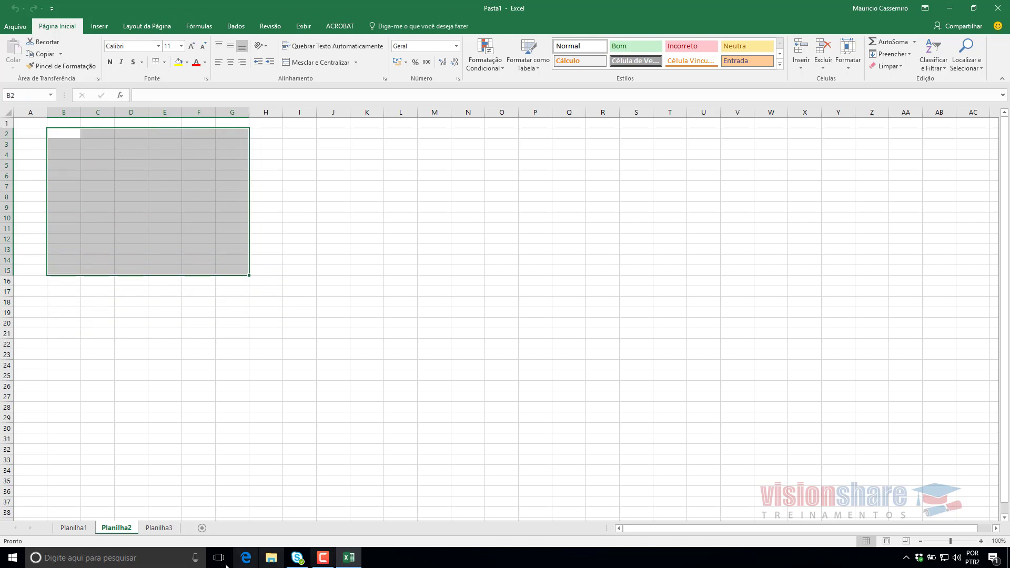
pyautogui.click(74, 528)
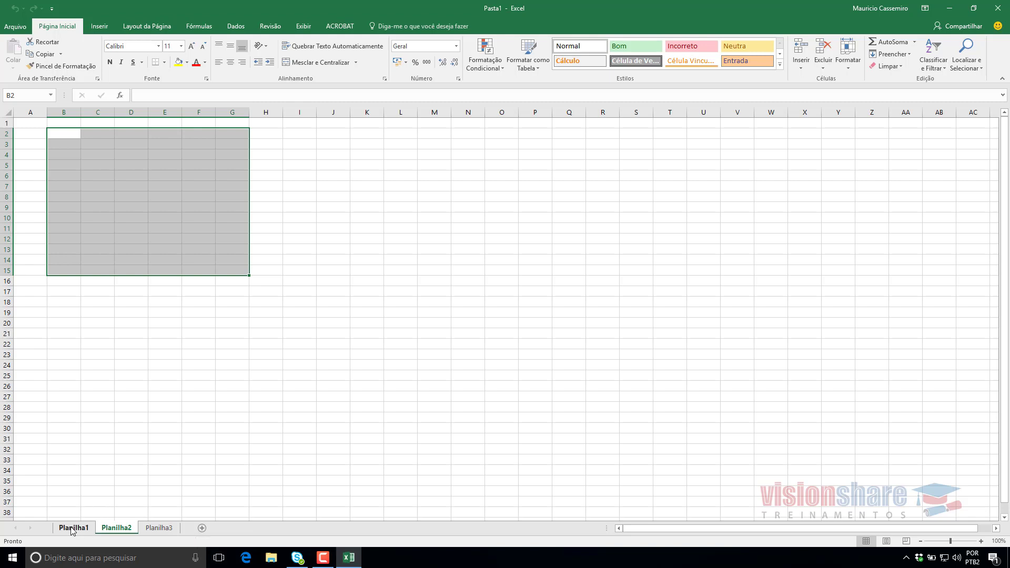
pyautogui.click(128, 531)
pyautogui.click(73, 528)
pyautogui.click(102, 429)
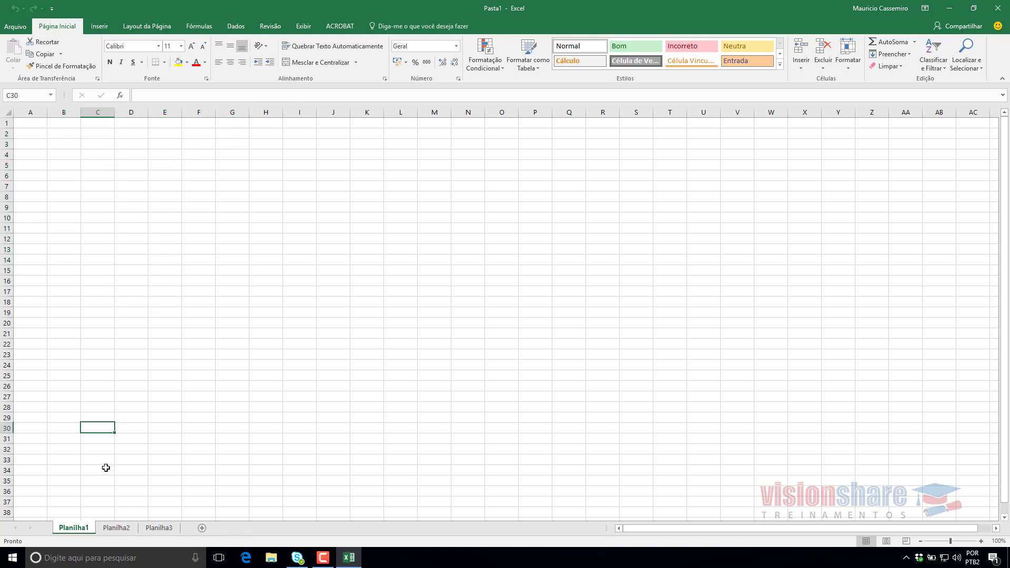
# - Select a block of whole columns starting at A, and a block of whole rows starting at row 1, on Planilha1
pyautogui.click(58, 133)
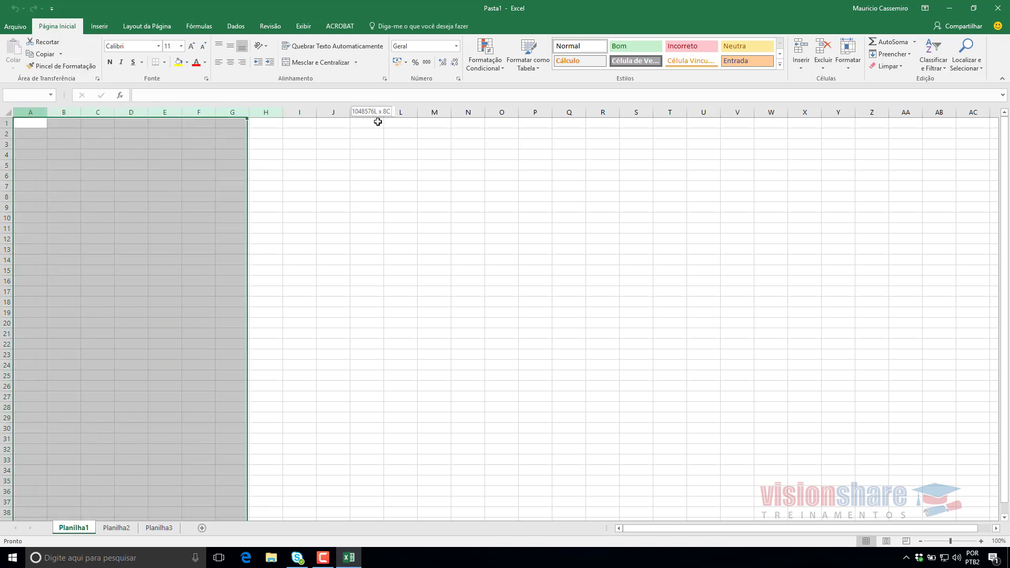
pyautogui.moveTo(31, 112); pyautogui.dragTo(531, 122)
pyautogui.click(39, 199)
pyautogui.moveTo(7, 123); pyautogui.dragTo(3, 408)
# - Select cells E11, L25 and D8 in turn to examine how cell addresses are shown
pyautogui.click(160, 228)
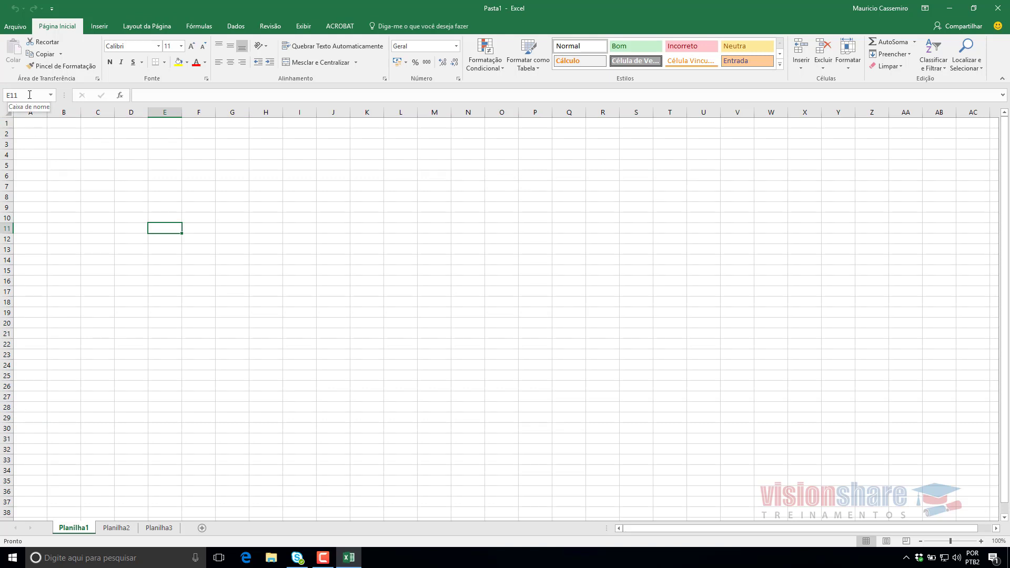
pyautogui.click(387, 376)
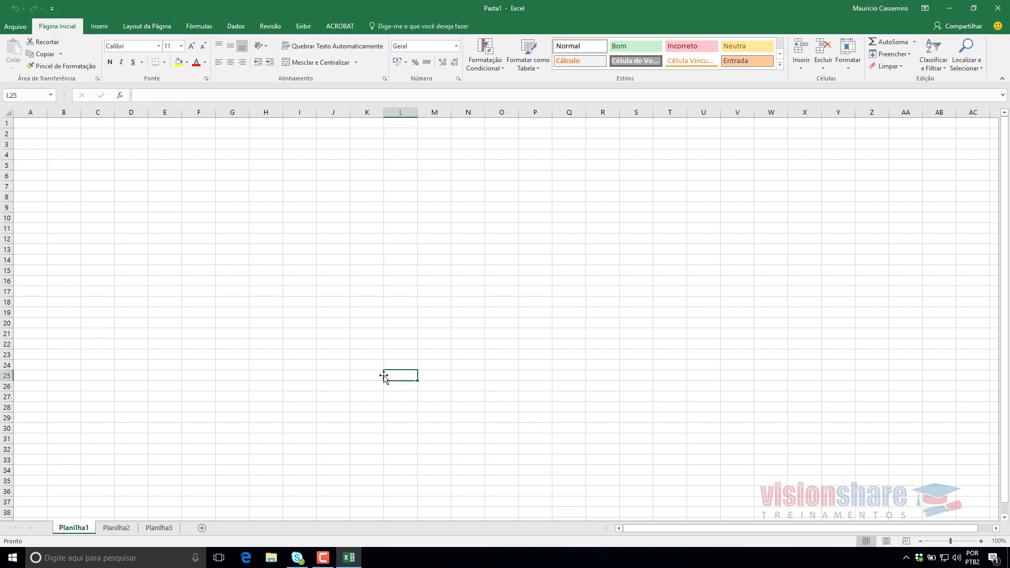
pyautogui.click(135, 192)
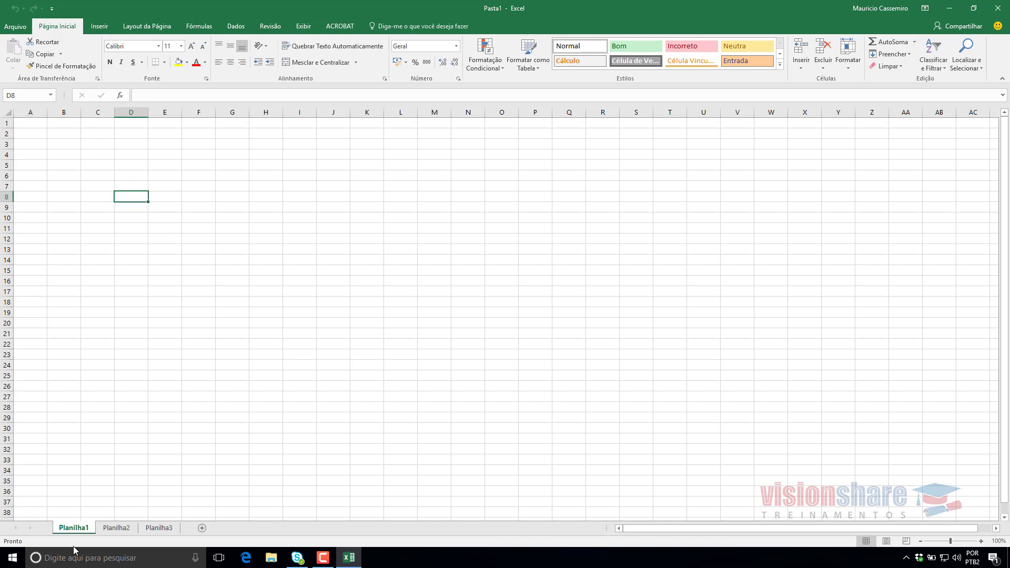
# - Select whole columns A, B and W individually, and then the whole of row 1
pyautogui.click(30, 112)
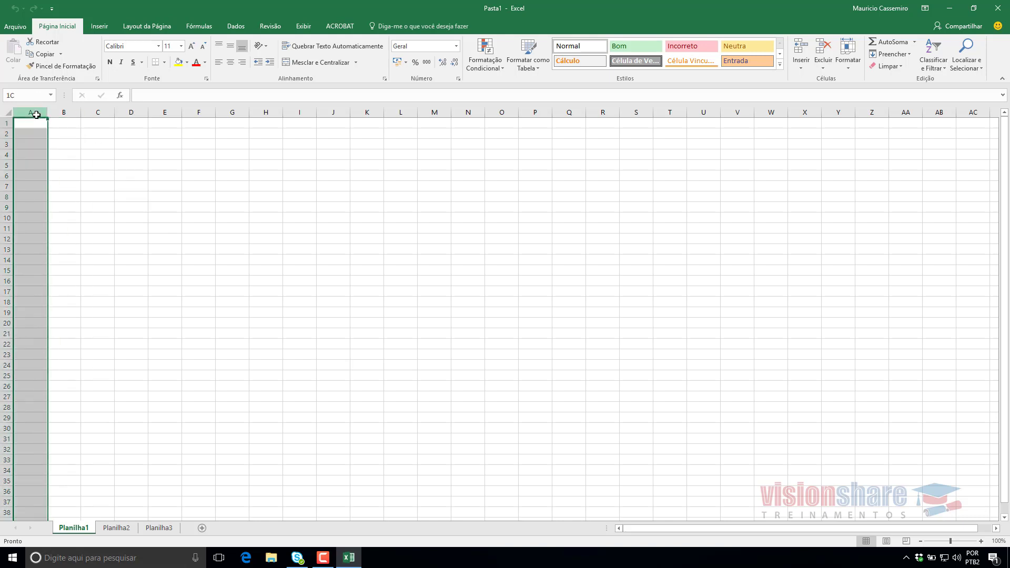
pyautogui.click(64, 112)
pyautogui.click(30, 112)
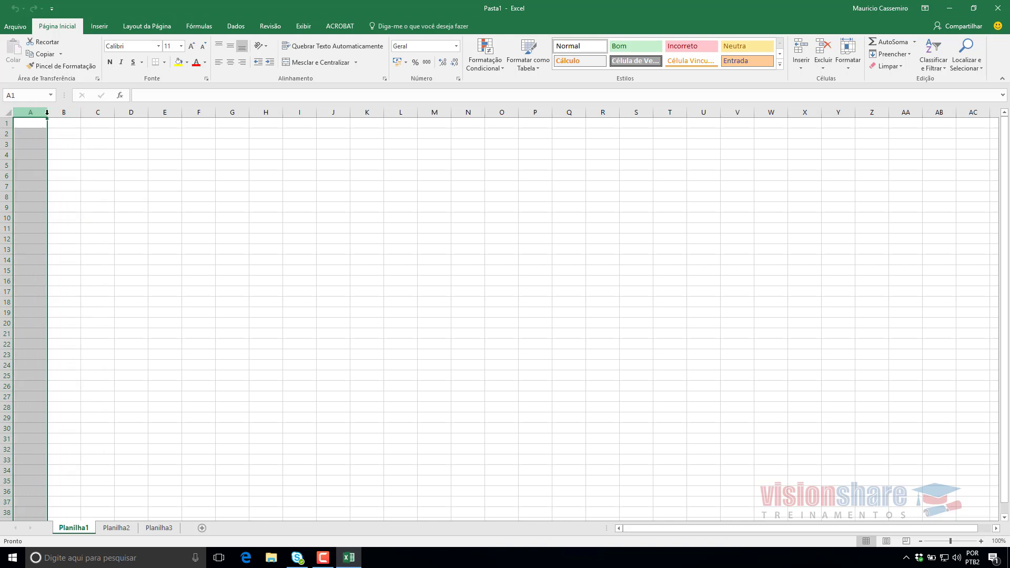
pyautogui.click(771, 112)
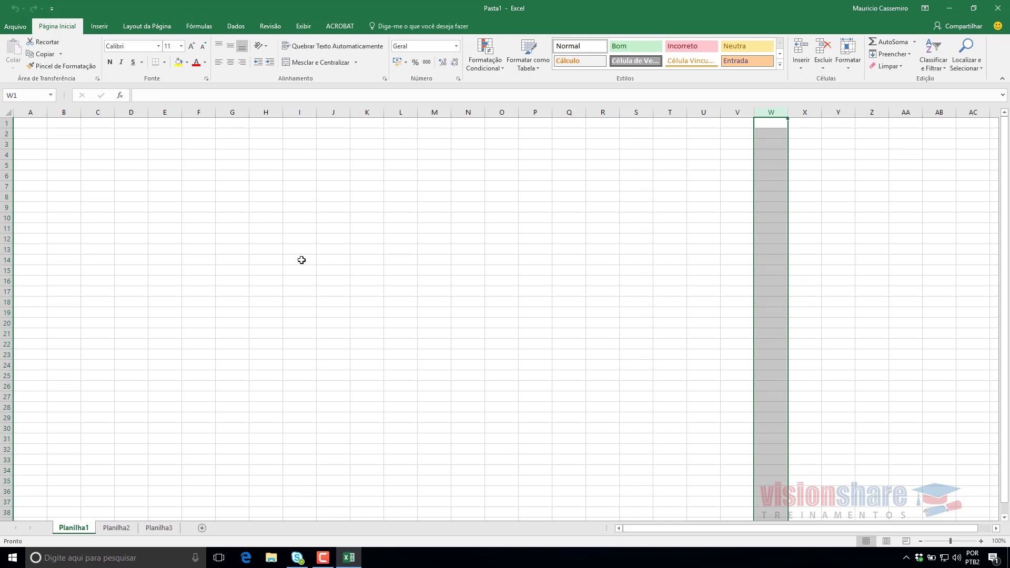
pyautogui.click(8, 124)
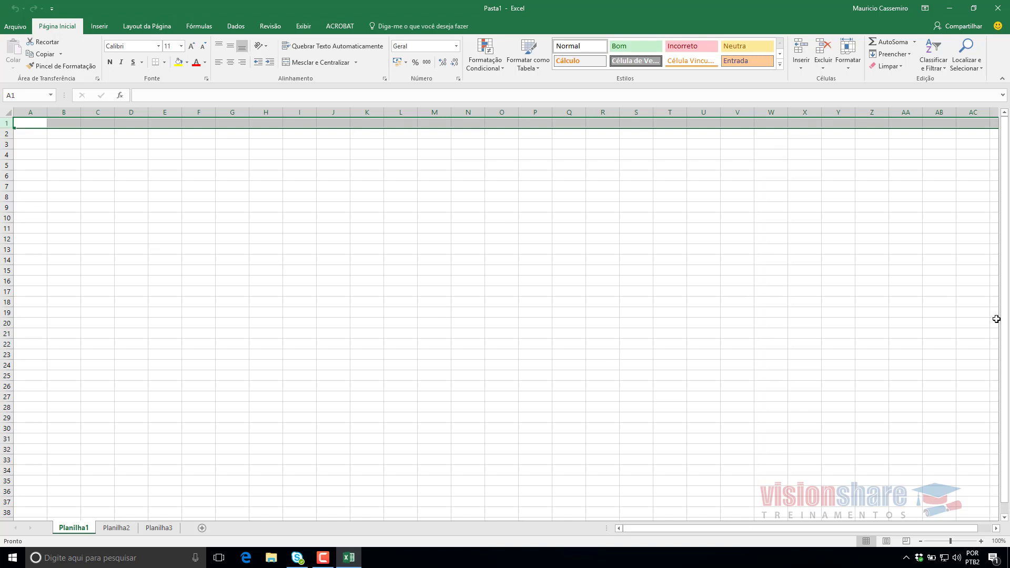
# - Select the cells of row 1 one at a time, from A1 through F1
pyautogui.click(25, 123)
pyautogui.click(66, 123)
pyautogui.click(103, 125)
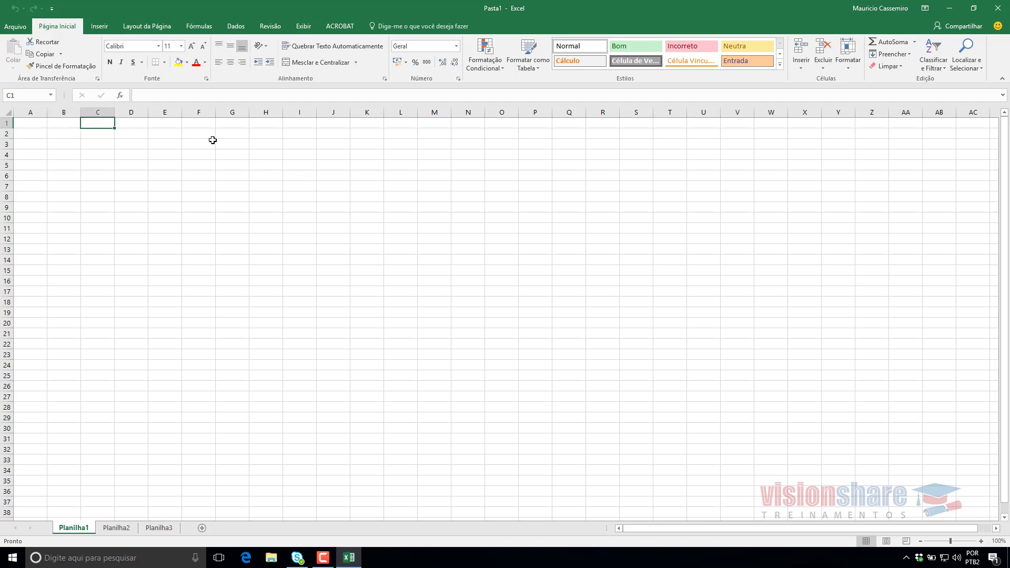
pyautogui.click(133, 122)
pyautogui.click(165, 123)
pyautogui.click(216, 123)
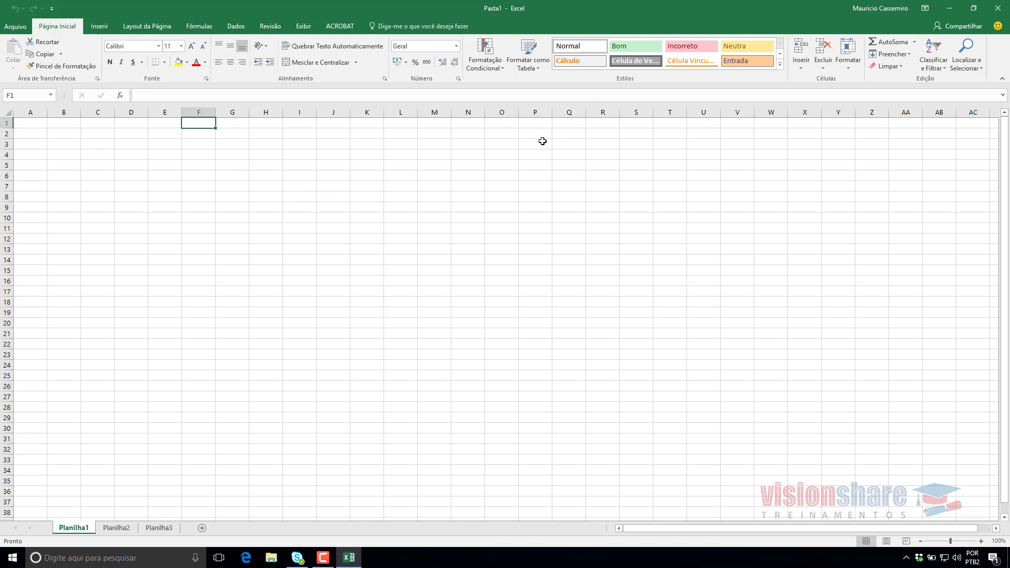
# - Select the range D3:M19 to outline a possible table area, and release the selection
pyautogui.click(189, 147)
pyautogui.moveTo(127, 142); pyautogui.dragTo(441, 309)
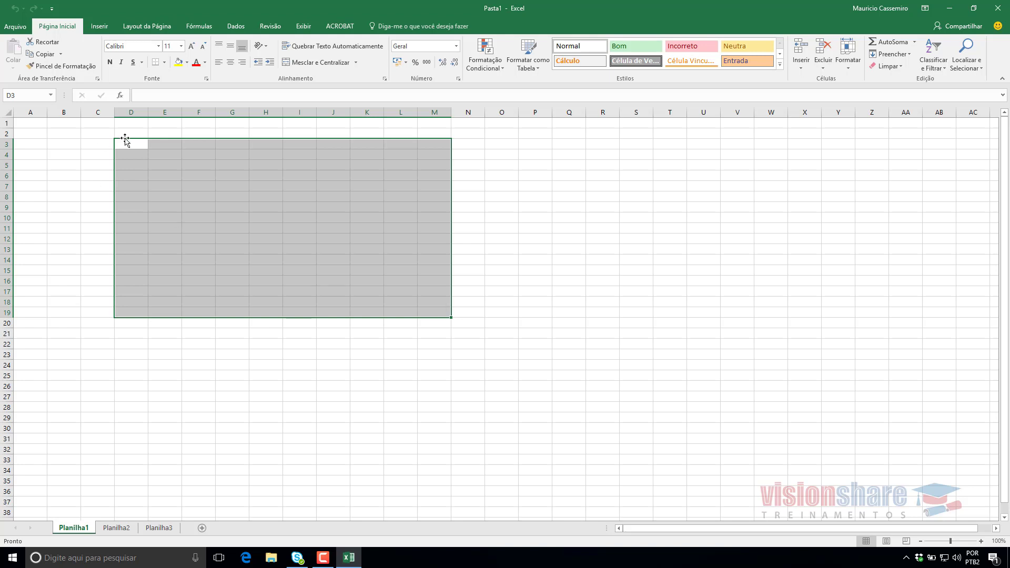
pyautogui.click(179, 164)
# - Enter the heading Vendedor in D3 and two sellers' first names below it in D4 and D5
pyautogui.click(128, 143)
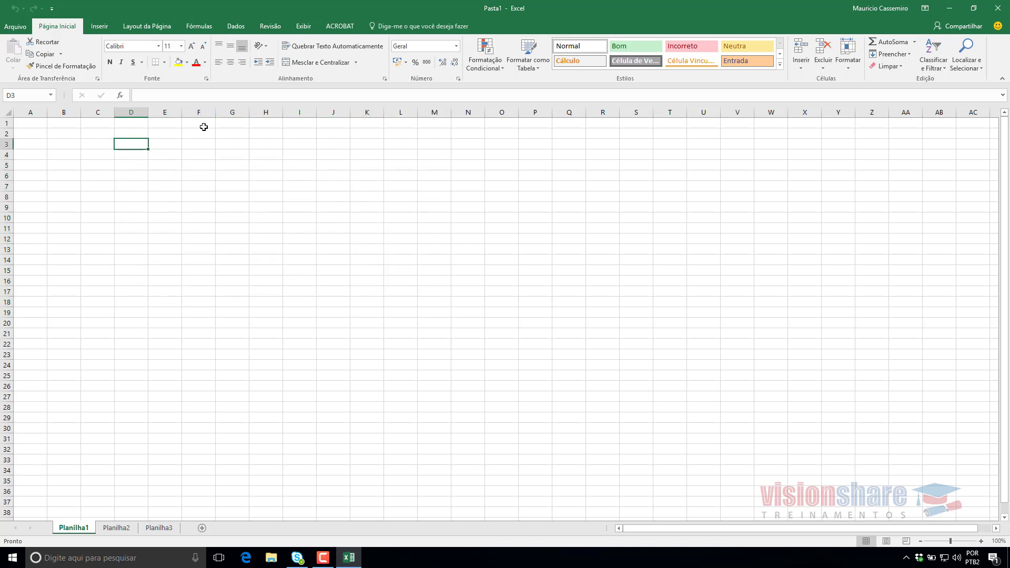
pyautogui.write('Vendedor')
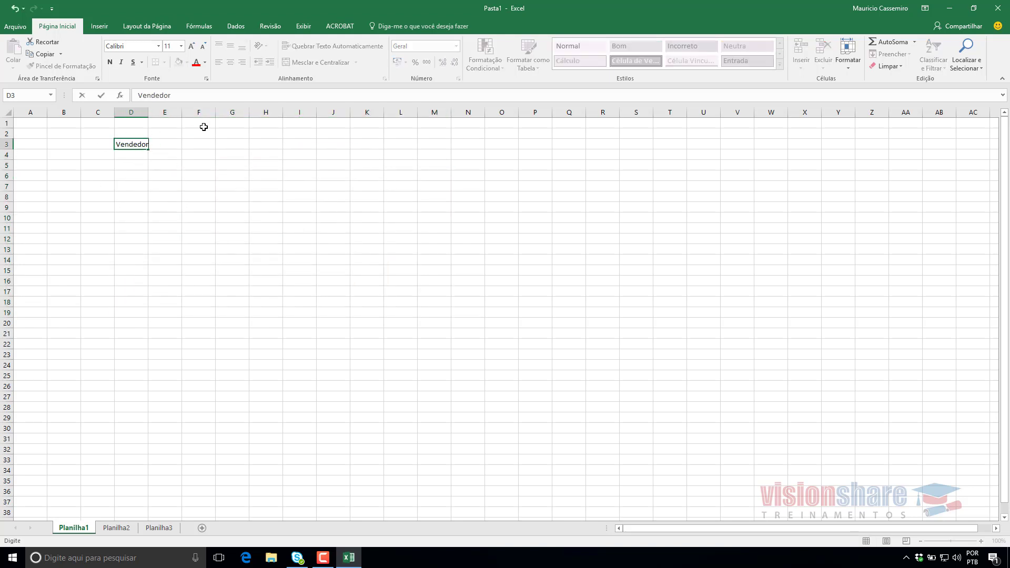
pyautogui.press('Return')
pyautogui.write('Mauricio')
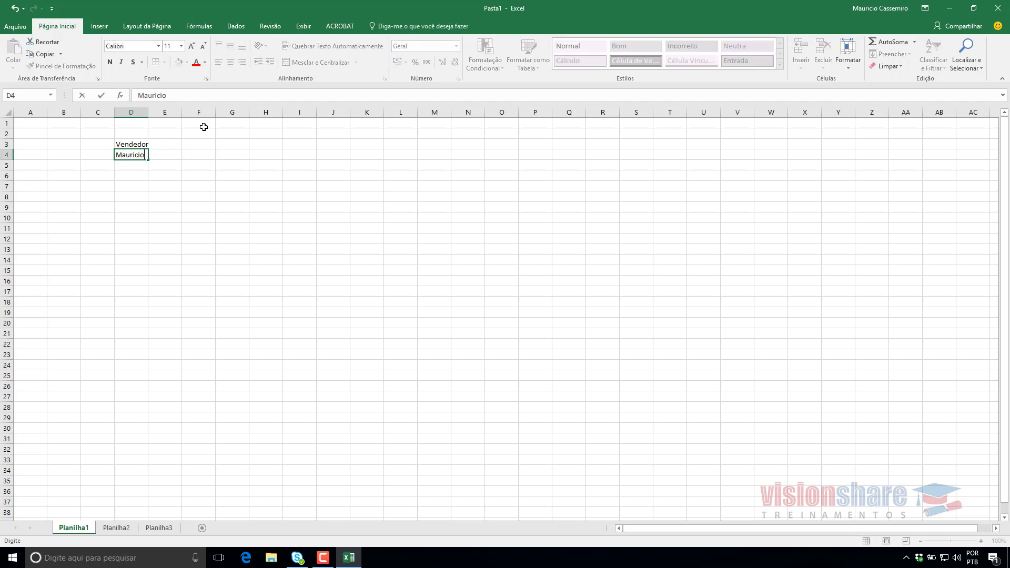
pyautogui.press('Return')
pyautogui.write('Andreia')
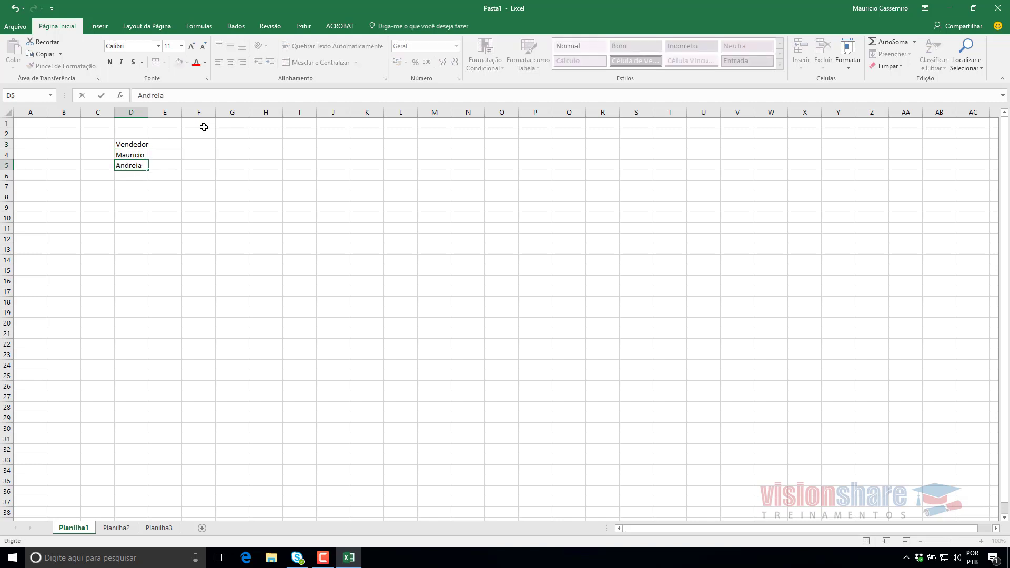
pyautogui.press('Return')
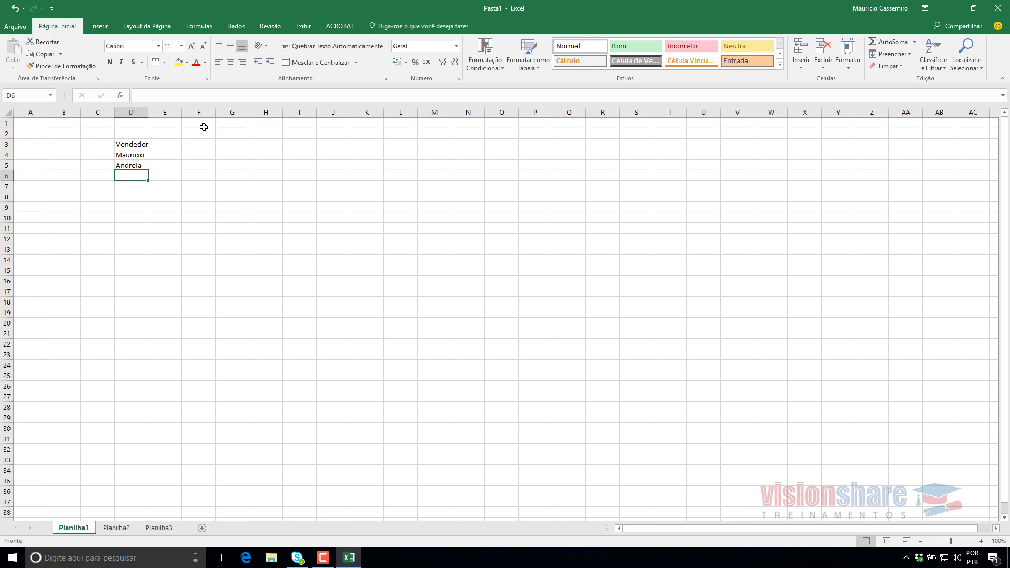
# - Enter a third seller's first name in D6 and the headings Janeiro in E3 and Fevereiro in F3
pyautogui.write('Sandra')
pyautogui.press('Return')
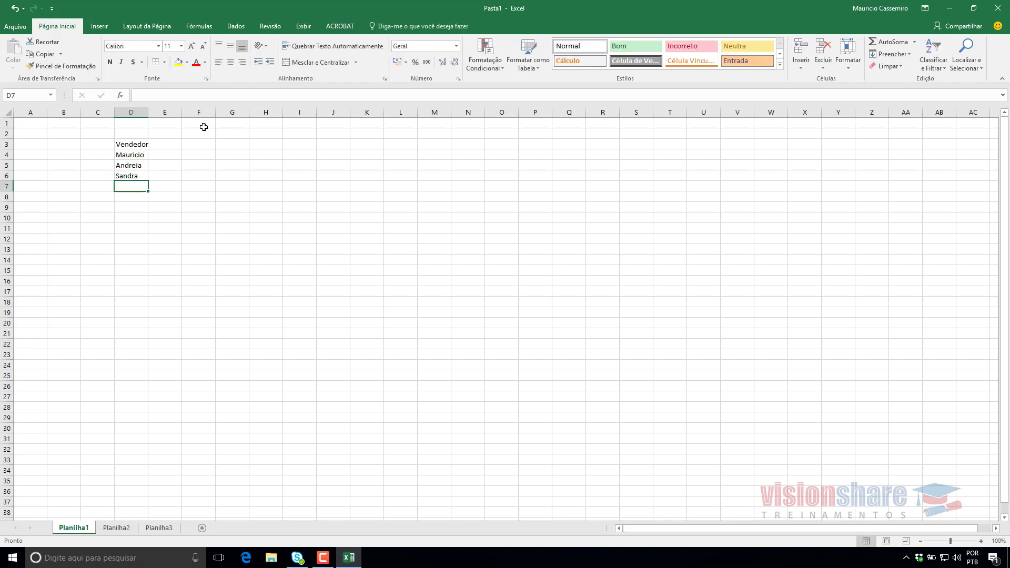
pyautogui.click(173, 144)
pyautogui.write('Janei')
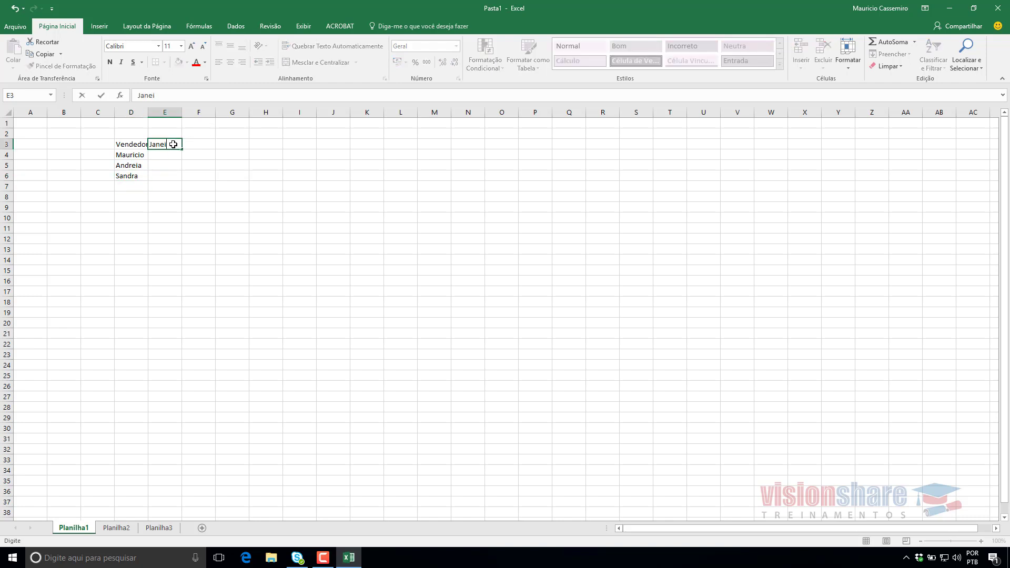
pyautogui.write('ro')
pyautogui.press('Tab')
pyautogui.write('Feve')
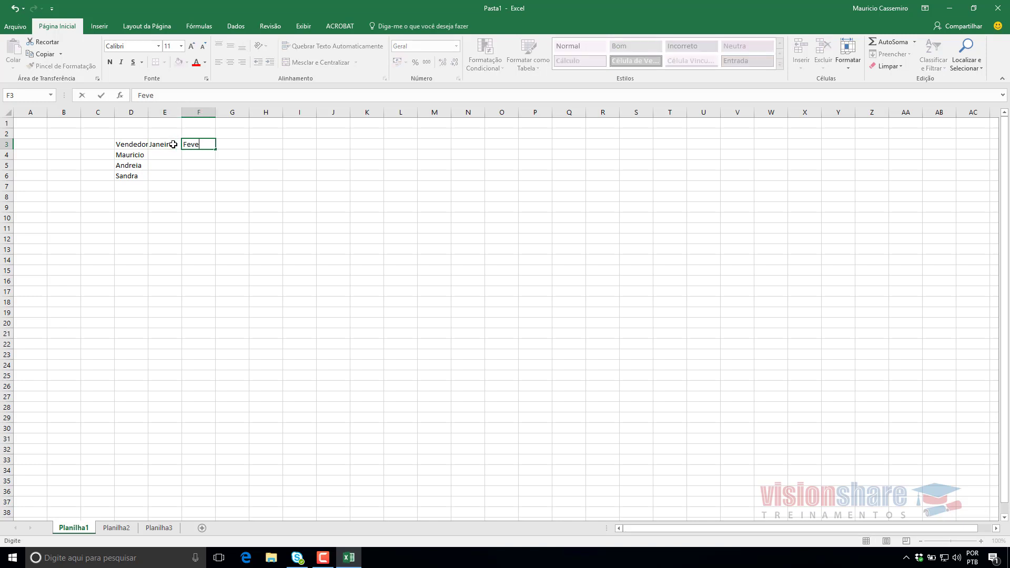
pyautogui.write('reiro')
pyautogui.press('Return')
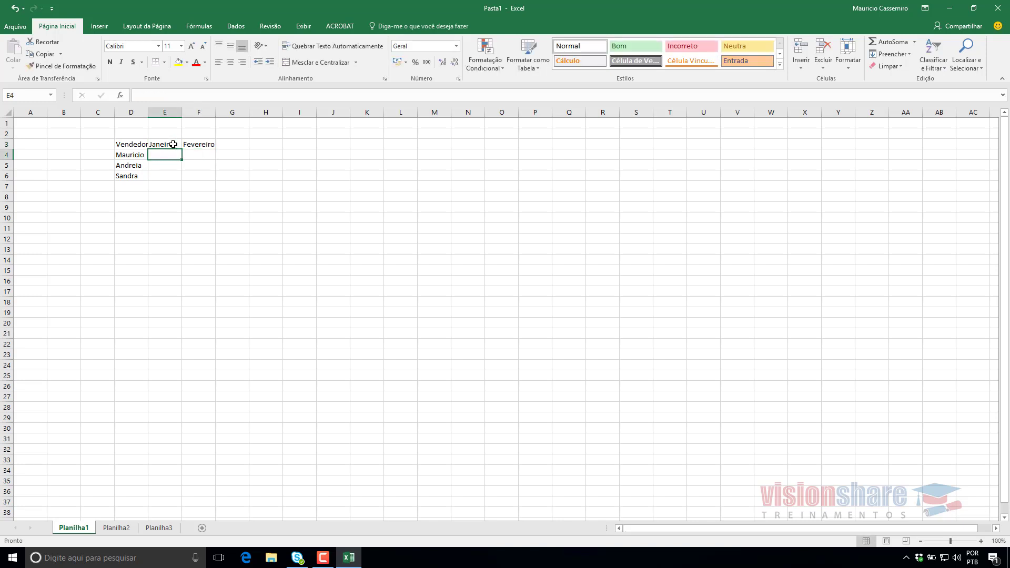
# - Enter the Janeiro values 100, 200 and 300 for the three sellers in E4:E6
pyautogui.write('100')
pyautogui.press('Return')
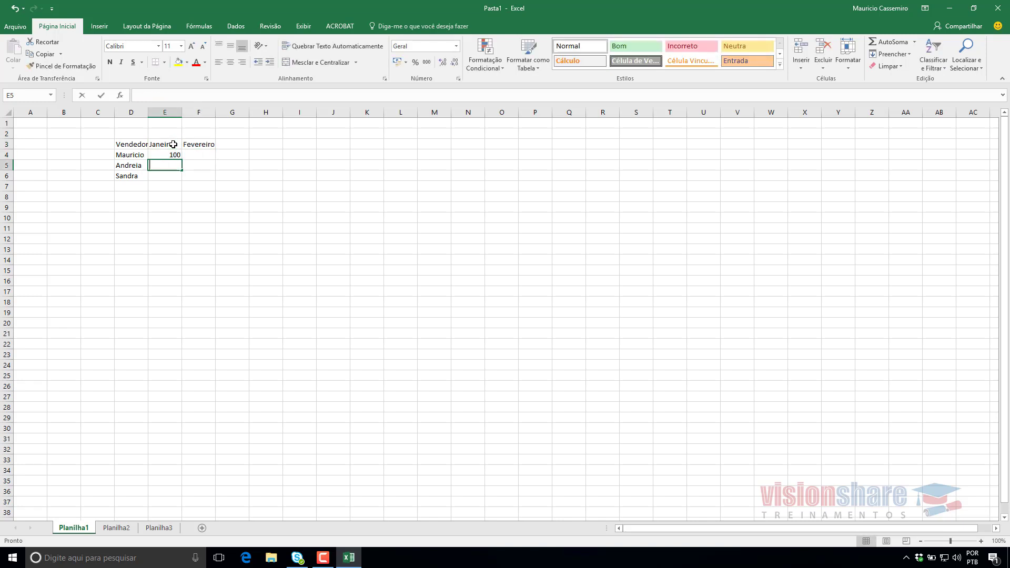
pyautogui.write('200')
pyautogui.press('Return')
pyautogui.write('300')
pyautogui.press('Return')
# - Enter the Fevereiro values 200, 325 and 400 in F4:F6, and auto-fit the width of column D
pyautogui.press('Right')
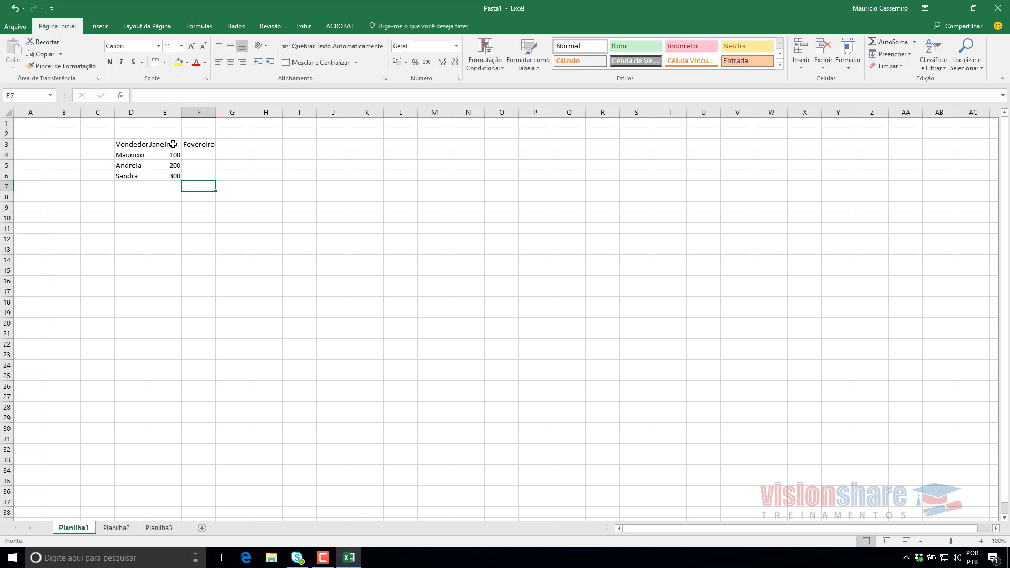
pyautogui.press('Up')
pyautogui.press('Up')
pyautogui.press('Up')
pyautogui.write('200')
pyautogui.press('Return')
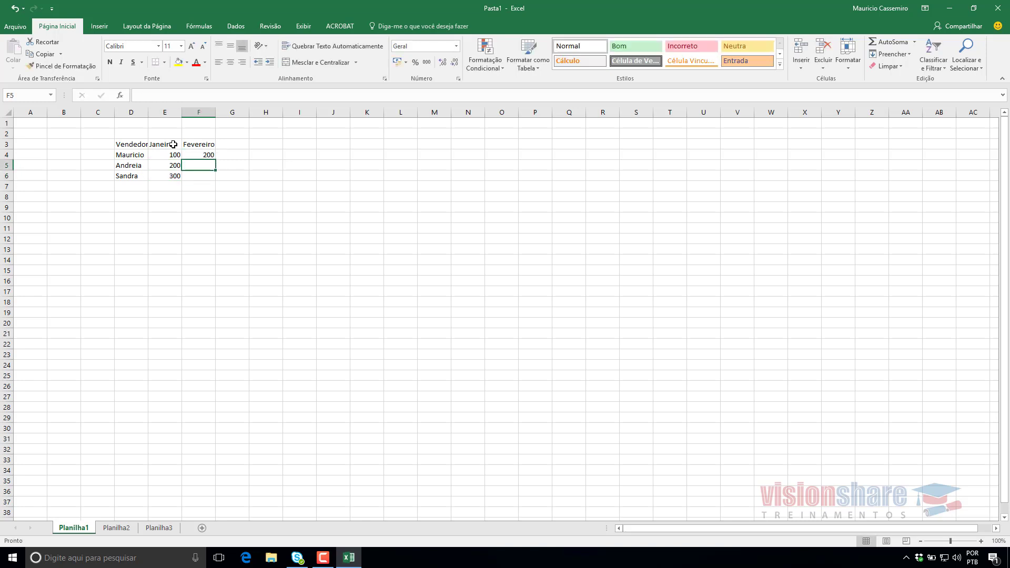
pyautogui.write('325')
pyautogui.press('Return')
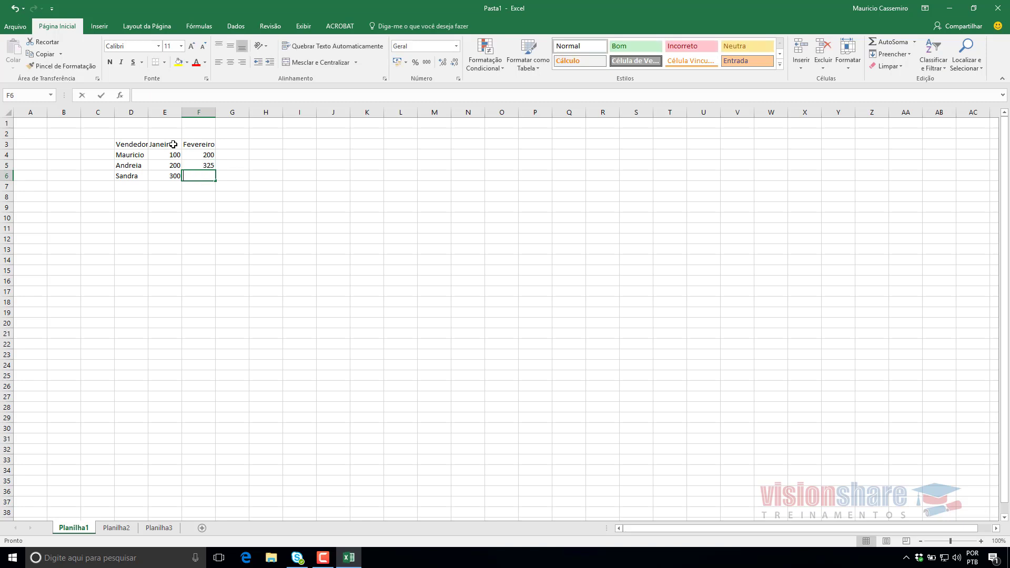
pyautogui.write('400')
pyautogui.press('Return')
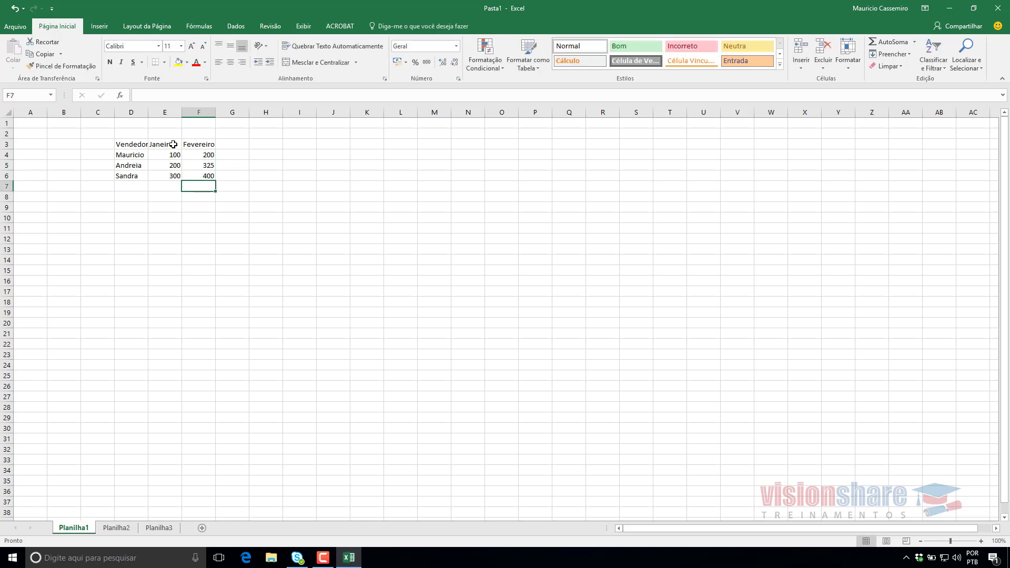
pyautogui.doubleClick(147, 112)
# - Select the Vendedor heading, the seller names in D4:D6 and the range E3:F6 in turn to review the data
pyautogui.click(128, 147)
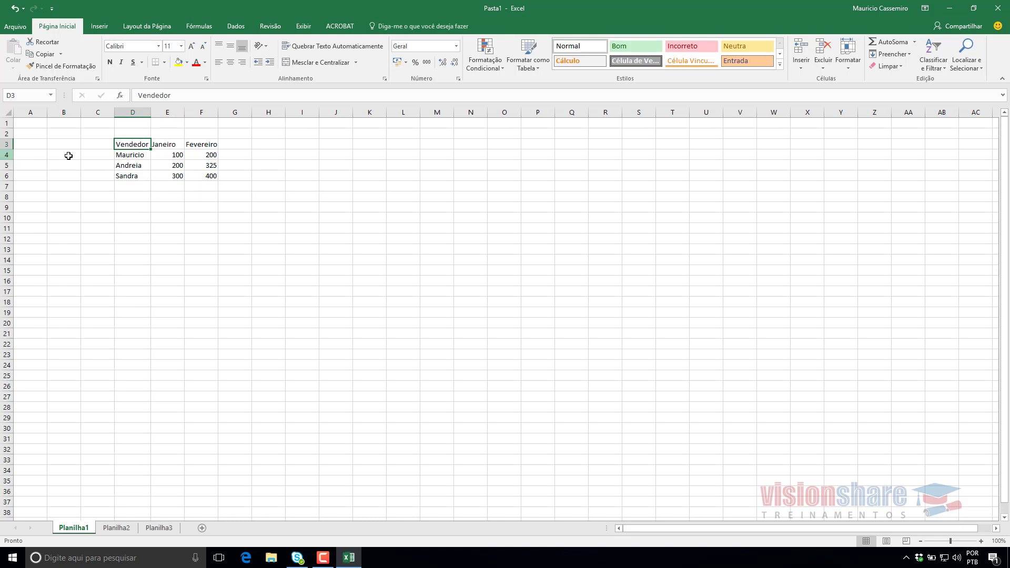
pyautogui.moveTo(122, 154)
pyautogui.mouseDown()
pyautogui.moveTo(126, 181)
pyautogui.moveTo(127, 171)
pyautogui.mouseUp()
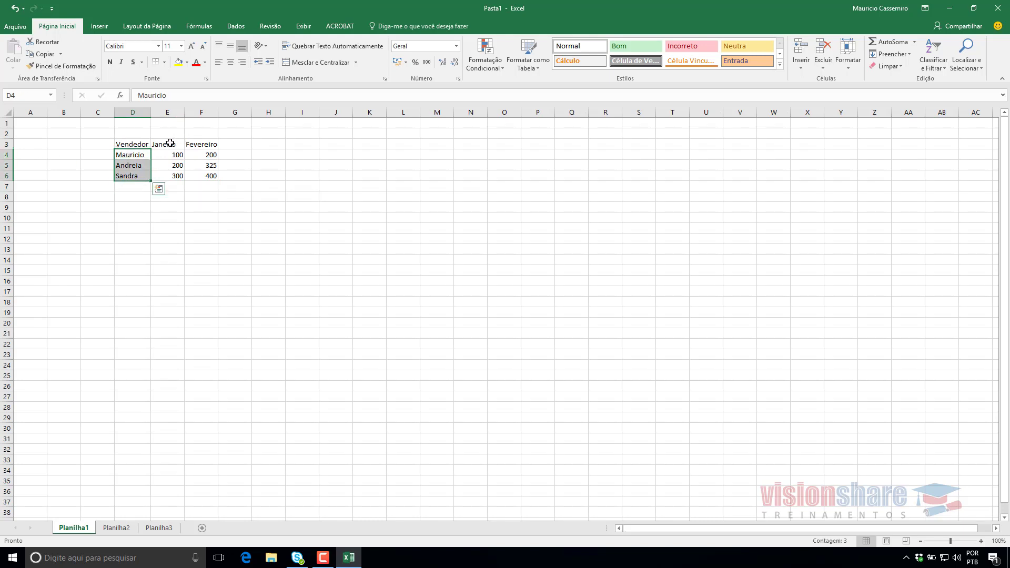
pyautogui.moveTo(169, 143); pyautogui.dragTo(209, 176)
pyautogui.click(134, 144)
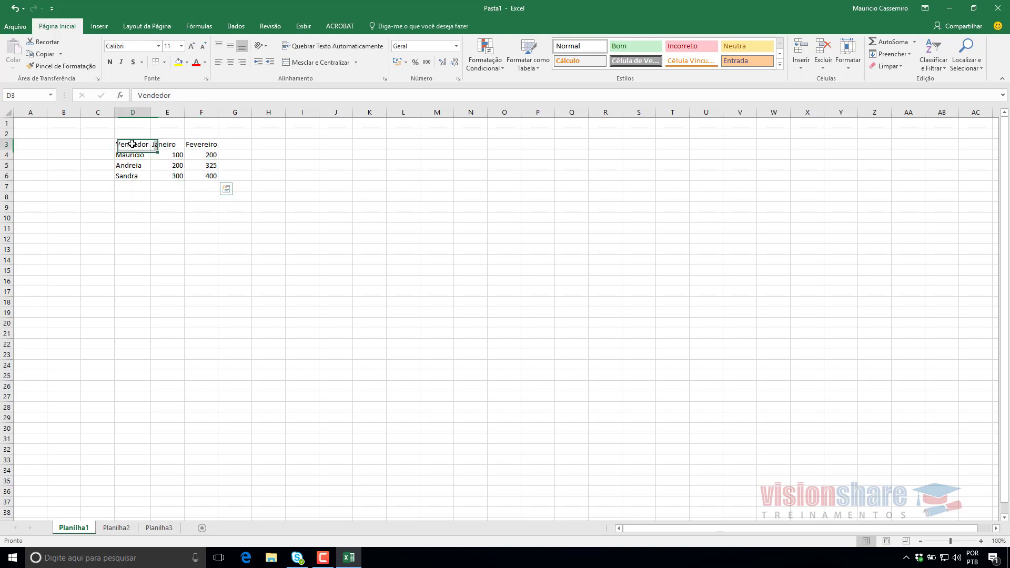
pyautogui.click(493, 185)
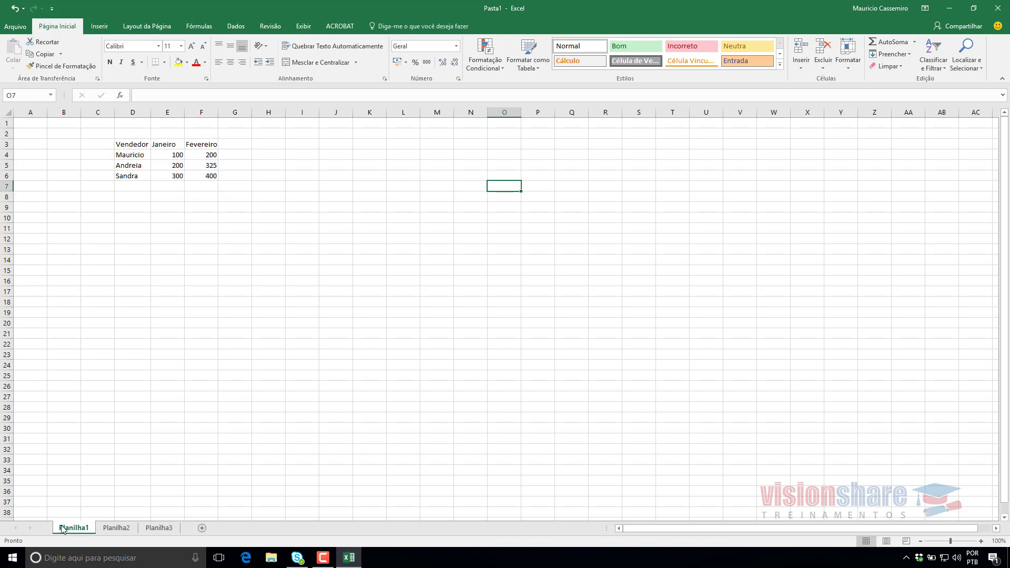
pyautogui.click(121, 152)
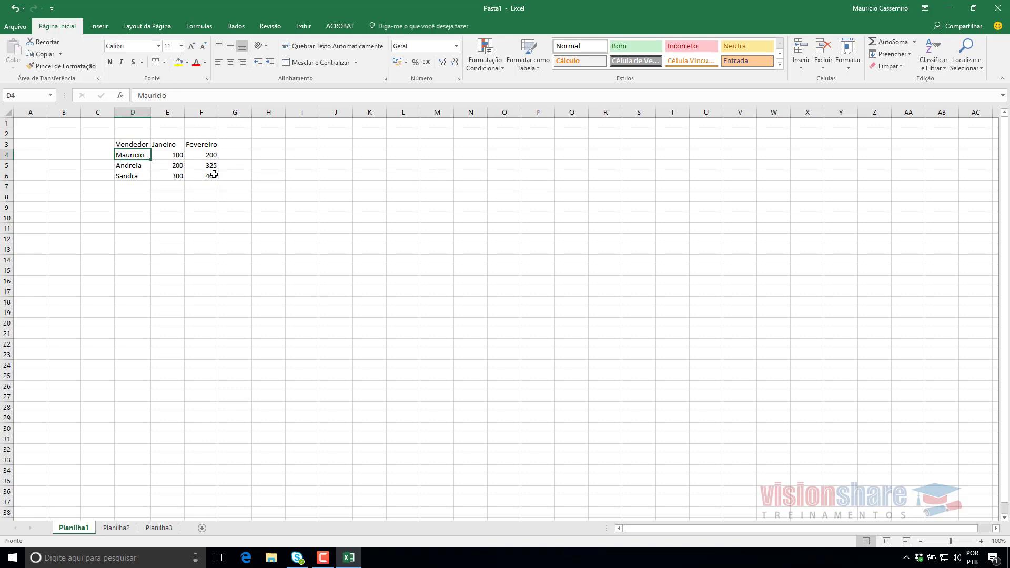
# - Format the range D3:F6 as a table with headers, using the blue medium style in the second row of medium styles
pyautogui.moveTo(125, 143); pyautogui.dragTo(210, 179)
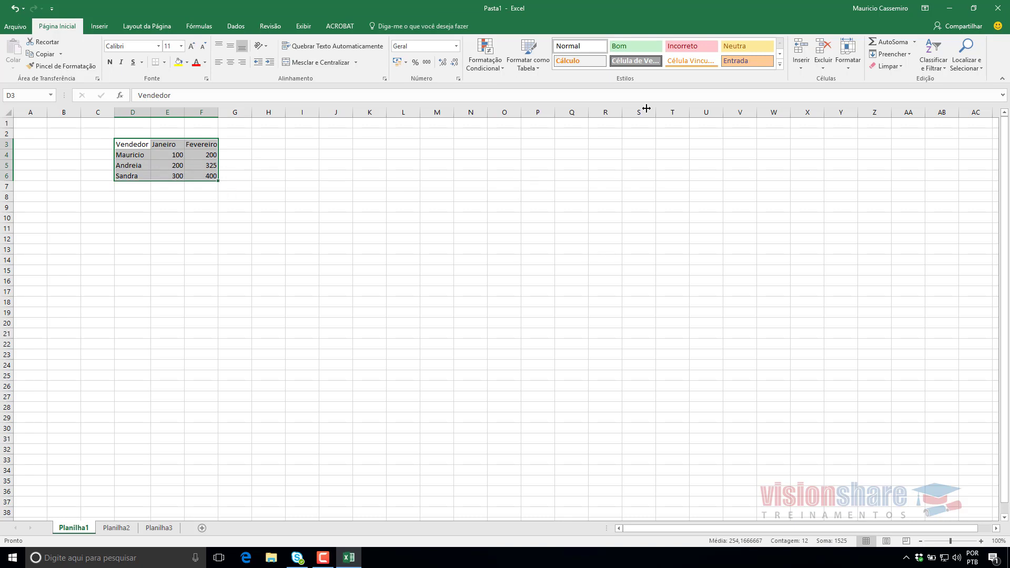
pyautogui.click(526, 71)
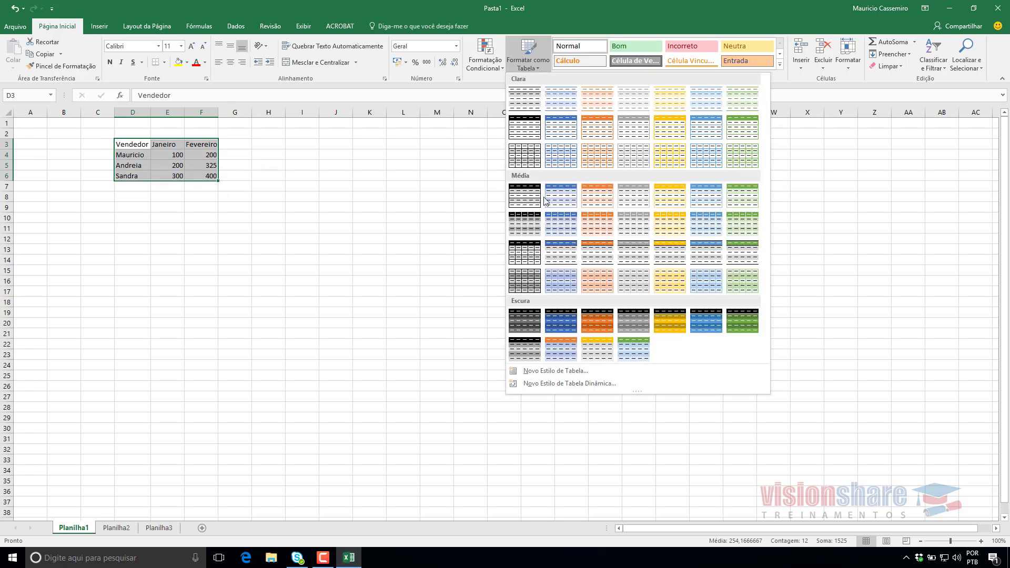
pyautogui.click(561, 226)
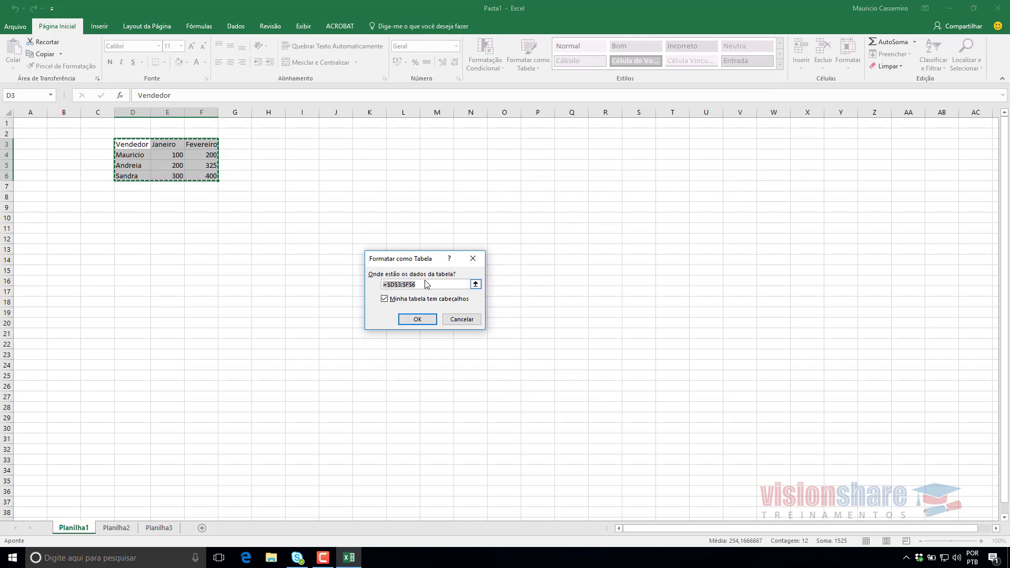
pyautogui.click(384, 298)
pyautogui.click(421, 284)
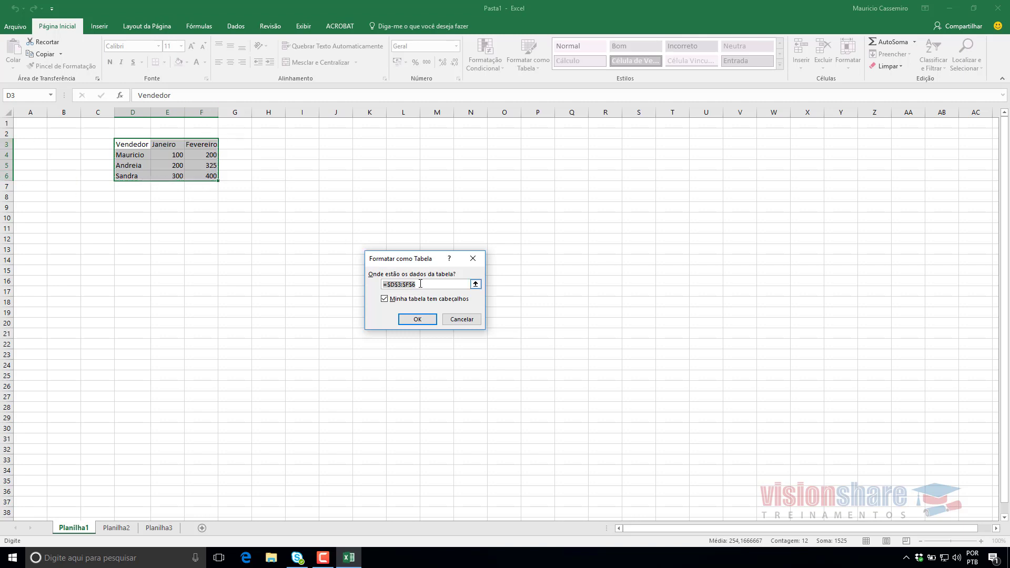
pyautogui.click(421, 284)
pyautogui.moveTo(431, 286); pyautogui.dragTo(339, 285)
pyautogui.click(425, 319)
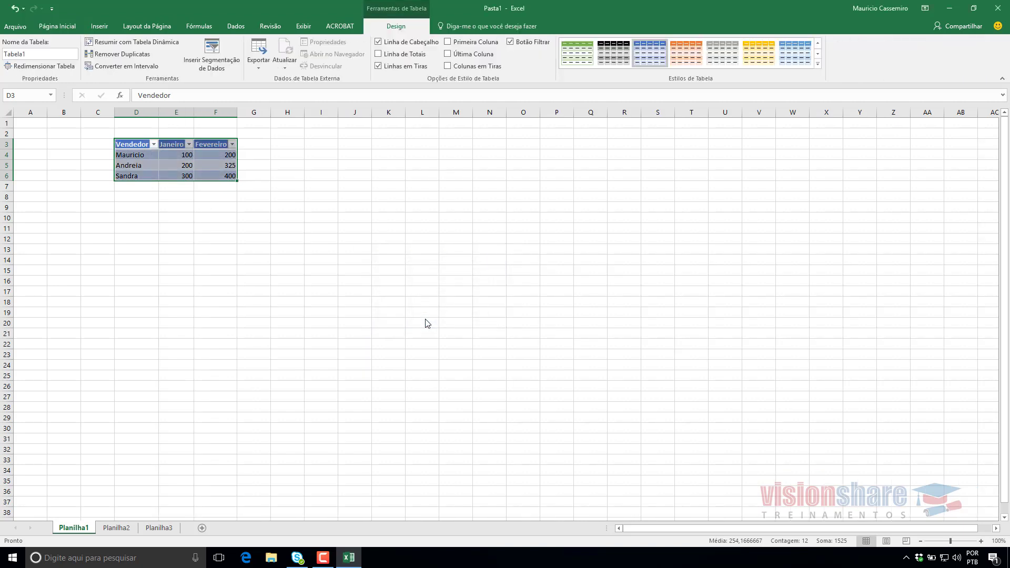
# - Select the table's data rows from D4 down to row 6, and then the whole table D3:F6
pyautogui.click(427, 323)
pyautogui.moveTo(141, 154); pyautogui.dragTo(239, 178)
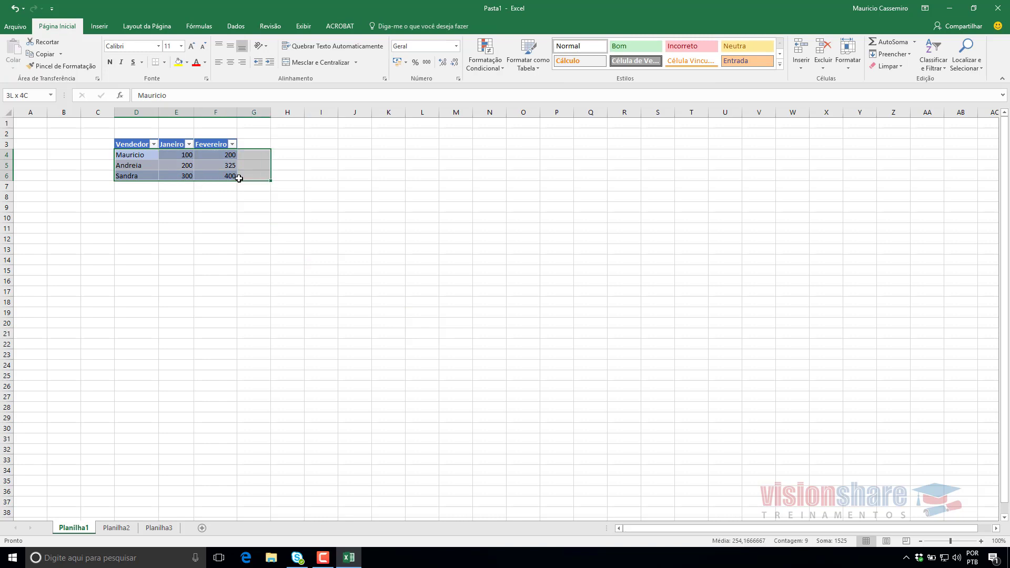
pyautogui.click(361, 228)
pyautogui.click(140, 145)
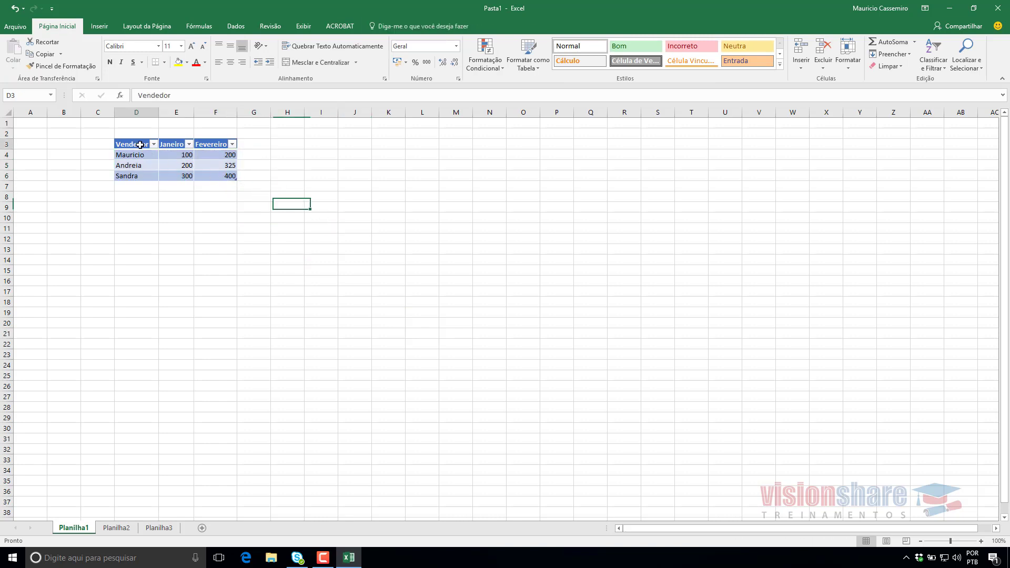
pyautogui.moveTo(140, 145); pyautogui.dragTo(229, 176)
# - Examine the filter options of the Vendedor, Janeiro and Fevereiro columns, leaving them without a filter
pyautogui.click(153, 145)
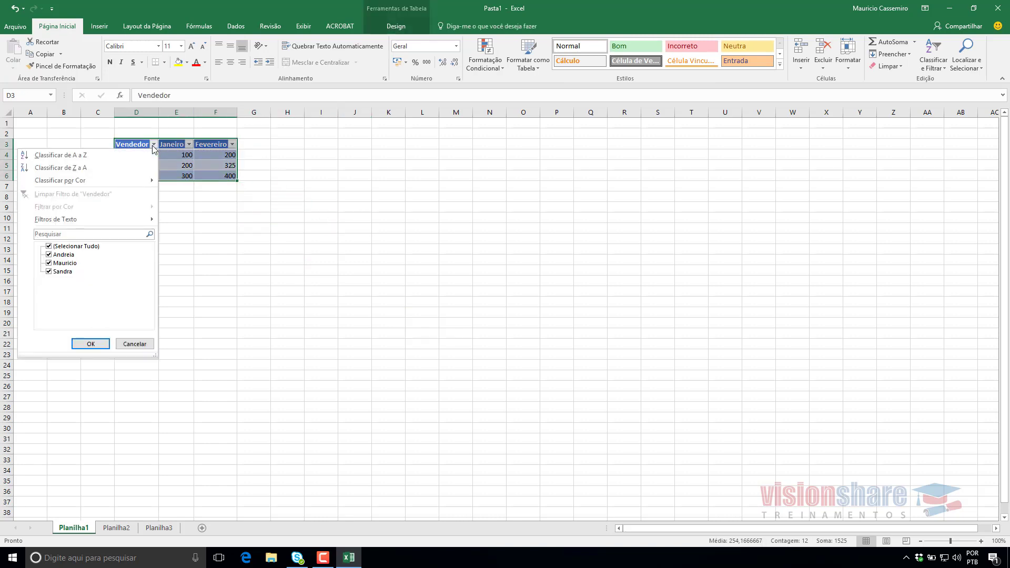
pyautogui.click(189, 144)
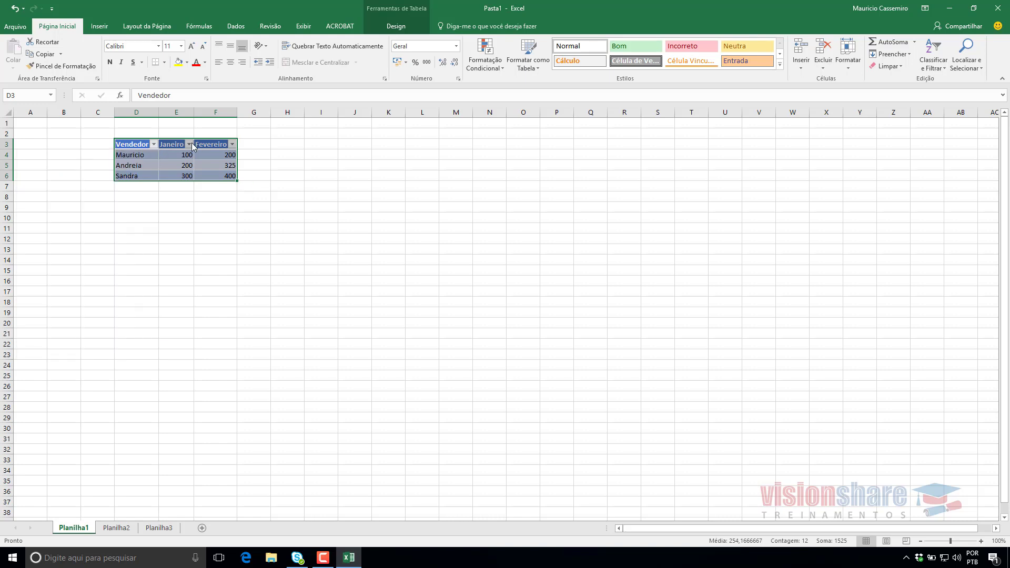
pyautogui.click(189, 145)
pyautogui.click(232, 144)
pyautogui.click(232, 145)
pyautogui.click(232, 145)
# - Rename the worksheet Planilha1 as 2017
pyautogui.rightClick(77, 527)
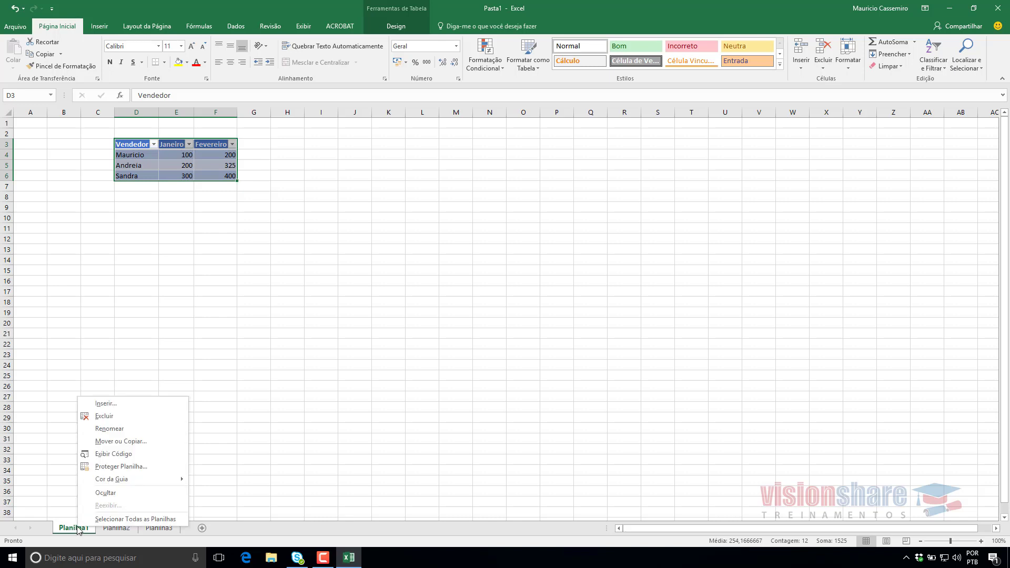
pyautogui.click(109, 428)
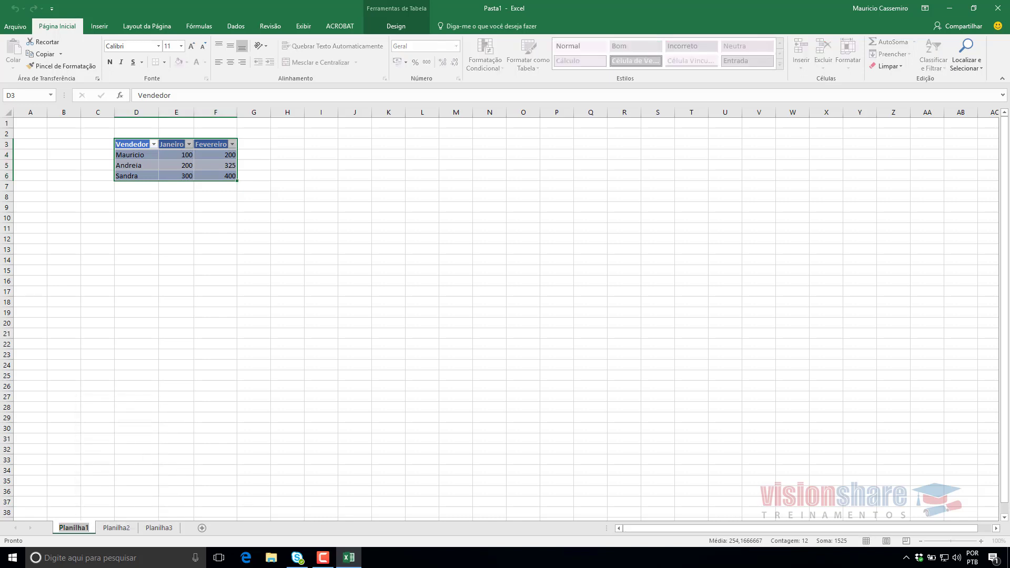
pyautogui.write('2017')
pyautogui.press('Return')
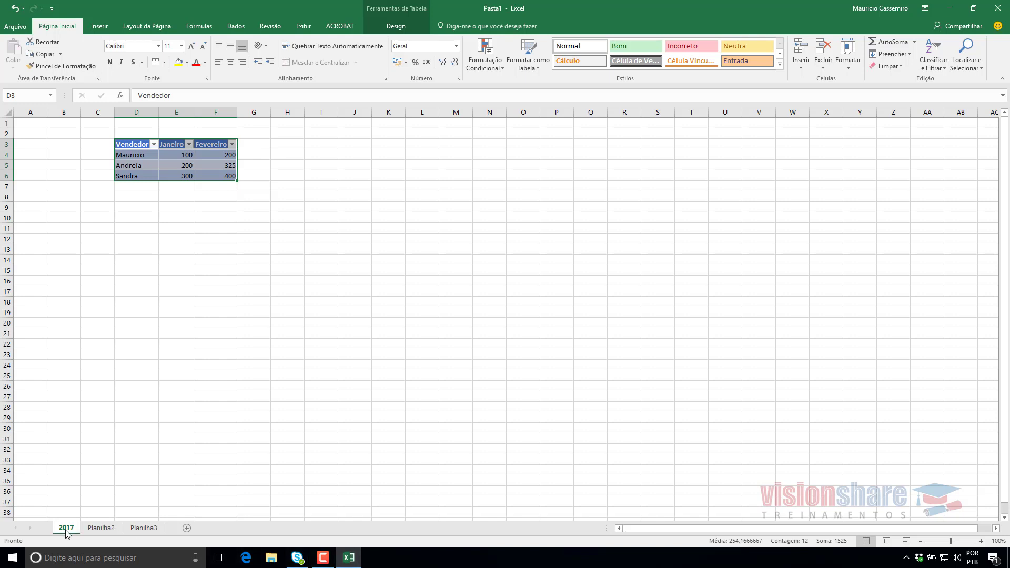
# - Rename the worksheet Planilha2 as 2018
pyautogui.click(102, 529)
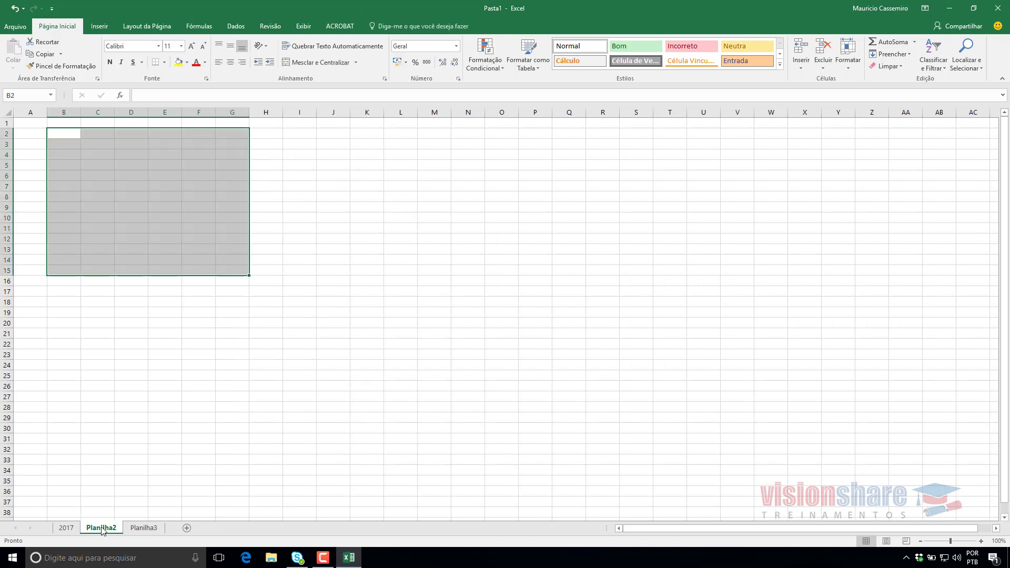
pyautogui.rightClick(101, 528)
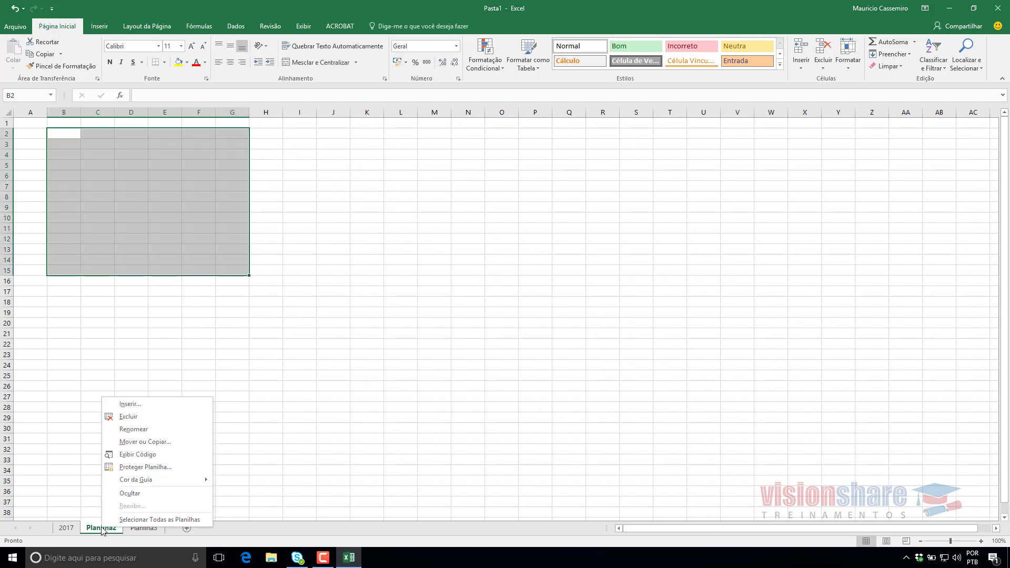
pyautogui.click(153, 430)
pyautogui.write('2018')
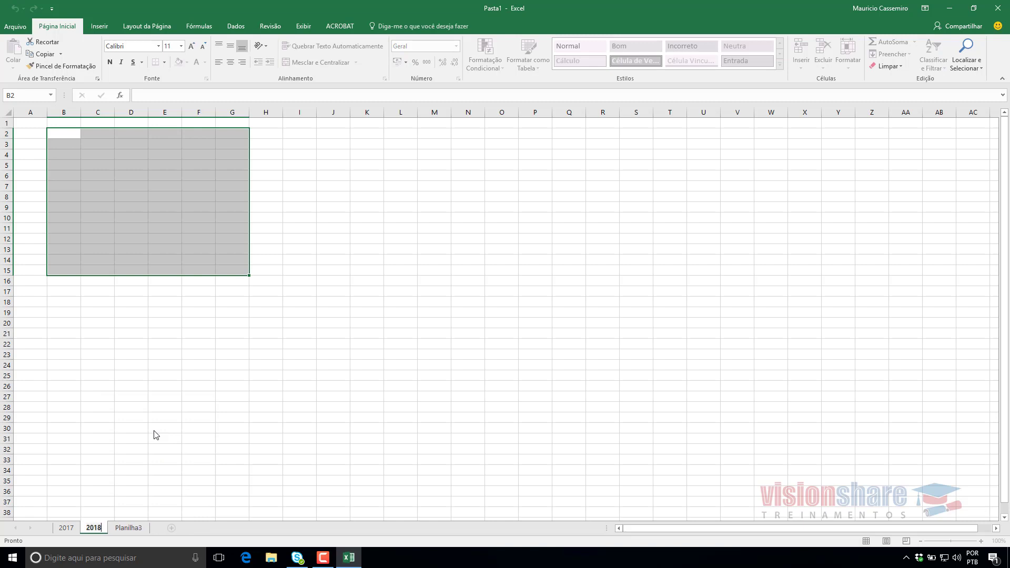
pyautogui.press('Return')
# - Return to the 2017 worksheet, select the whole table D3:F6 and release the selection
pyautogui.click(66, 527)
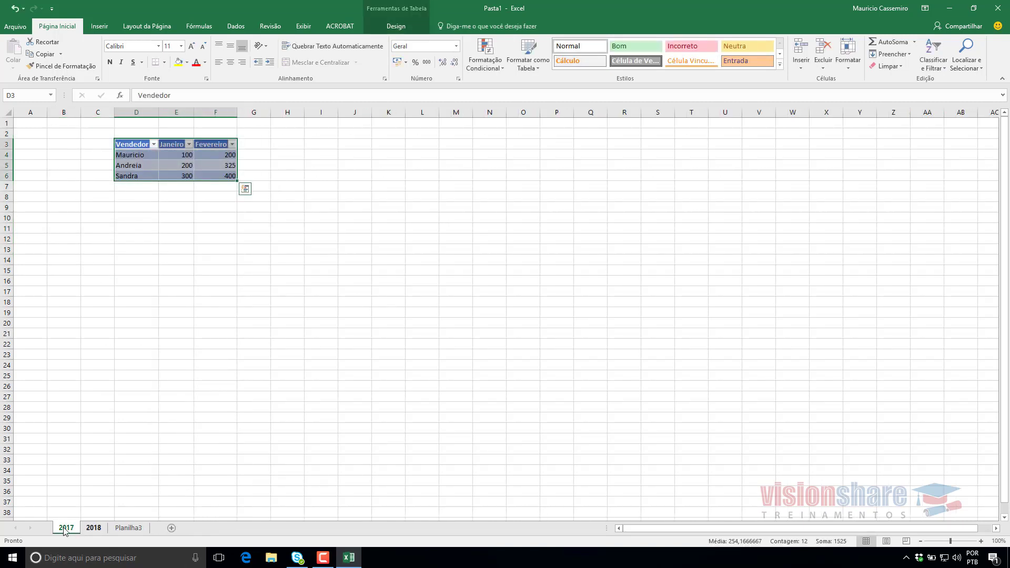
pyautogui.click(456, 165)
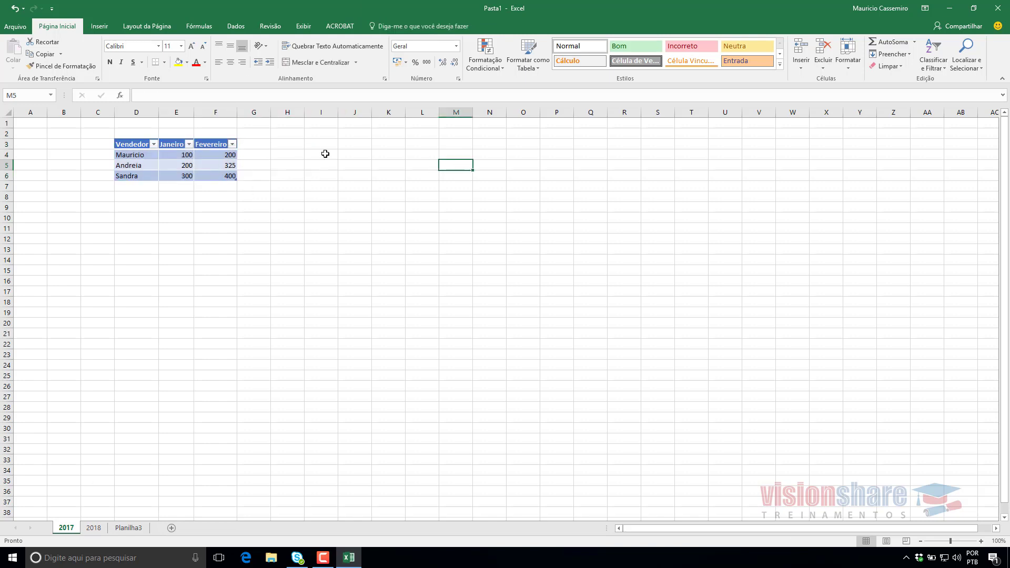
pyautogui.moveTo(131, 144); pyautogui.dragTo(222, 180)
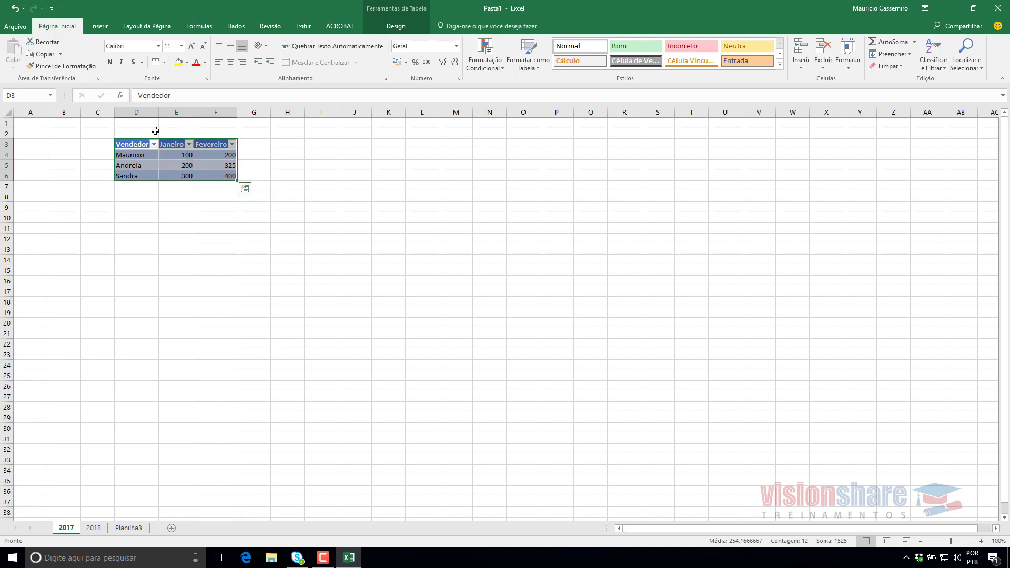
pyautogui.click(342, 226)
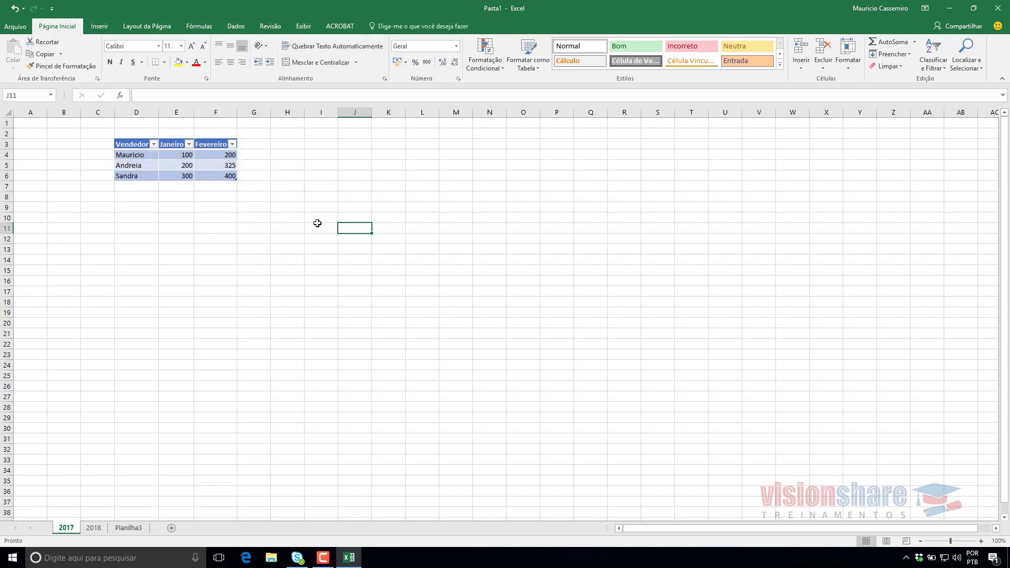
# - Select individual cells inside the table one at a time, starting at E4 and ending at F5
pyautogui.click(171, 158)
pyautogui.click(221, 164)
pyautogui.click(219, 176)
pyautogui.click(172, 174)
pyautogui.click(137, 173)
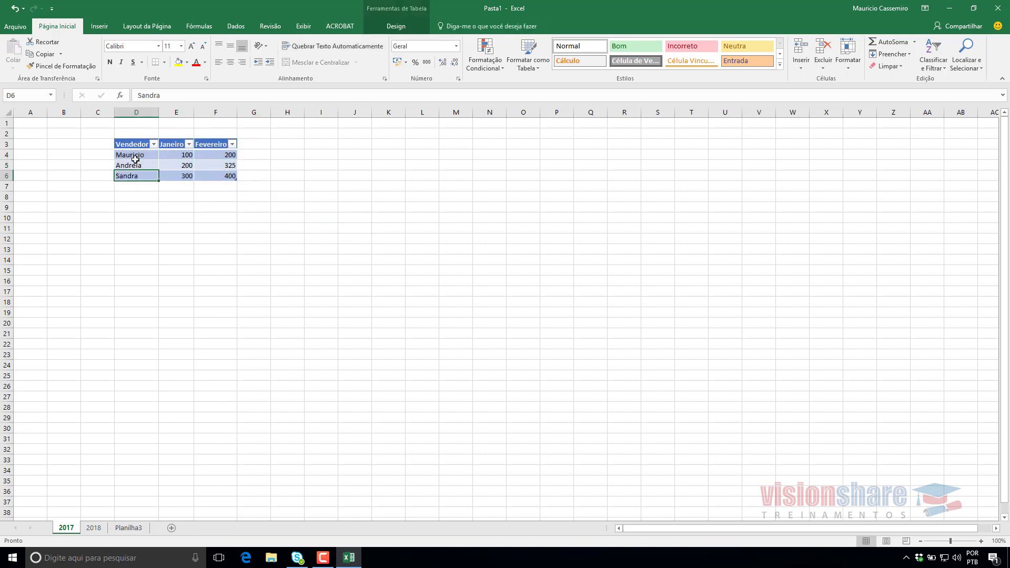
pyautogui.click(139, 140)
pyautogui.click(220, 164)
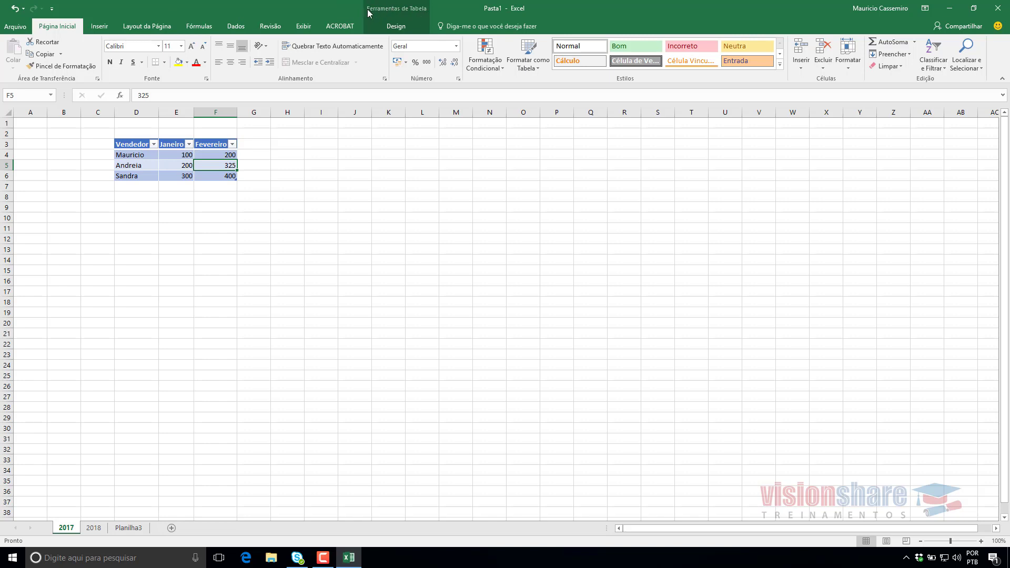
# - Examine the sellers table's design settings, including its table name and available export options, and return to the general formatting commands
pyautogui.click(404, 27)
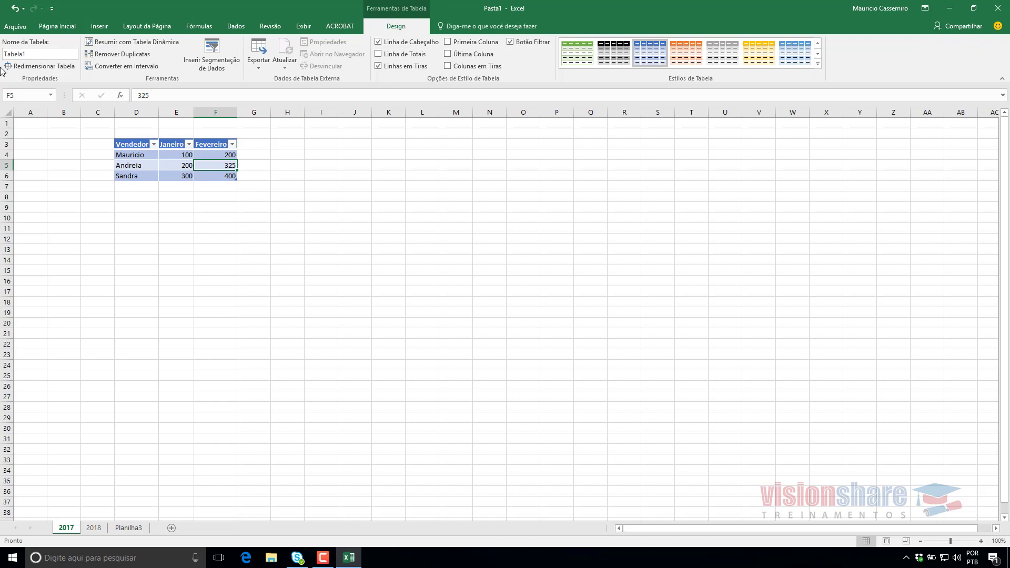
pyautogui.click(76, 55)
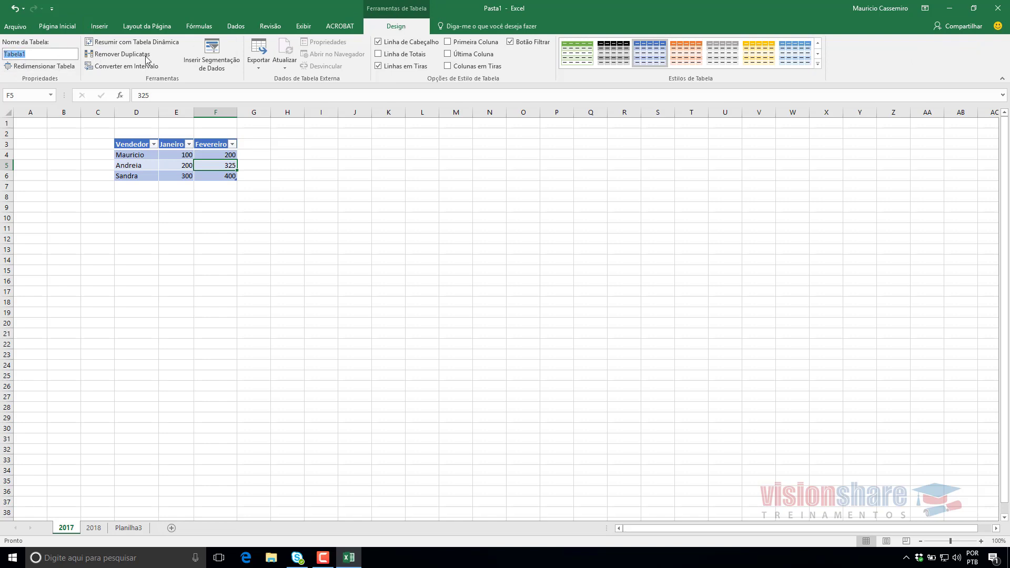
pyautogui.click(35, 53)
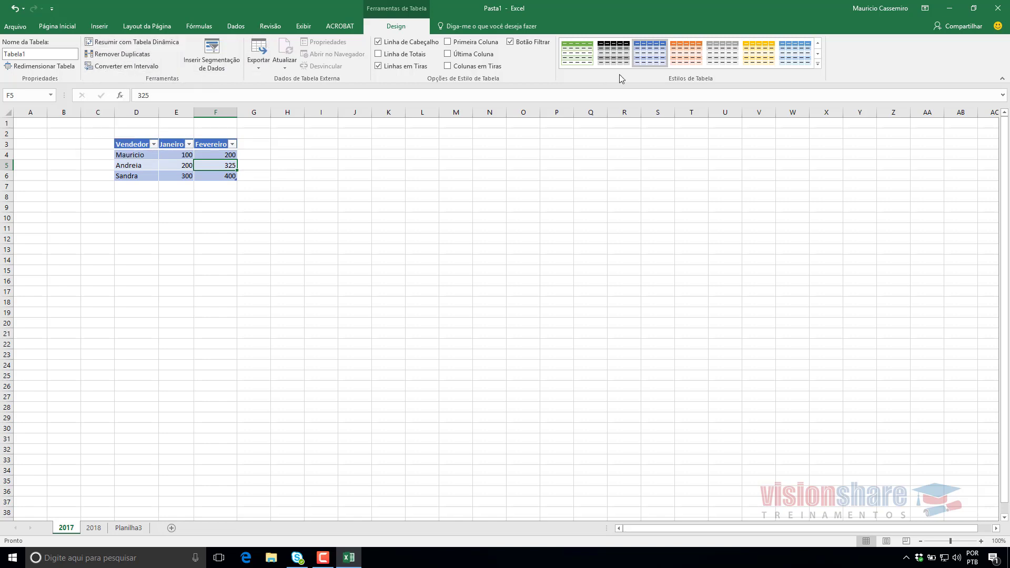
pyautogui.click(253, 65)
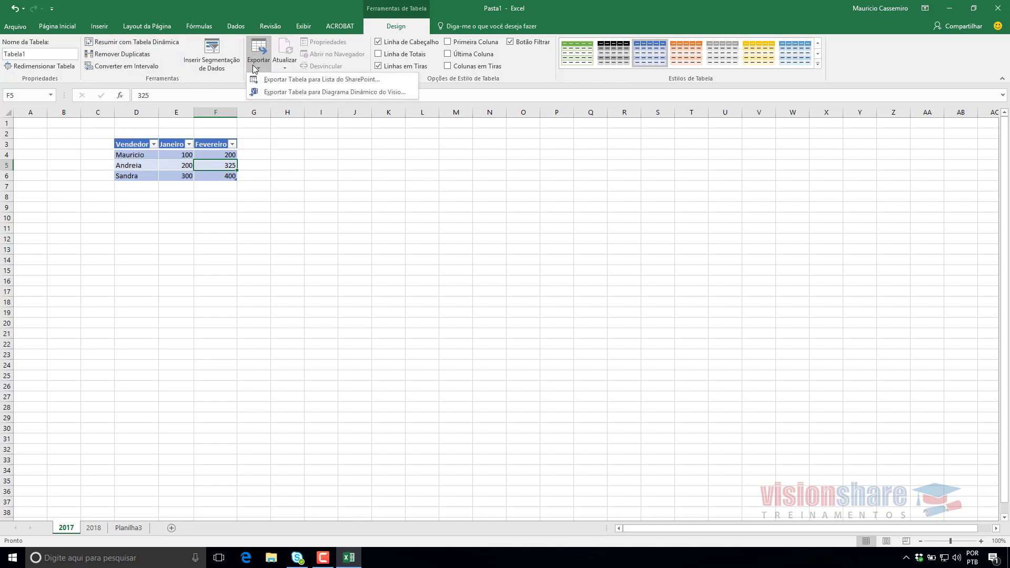
pyautogui.click(579, 14)
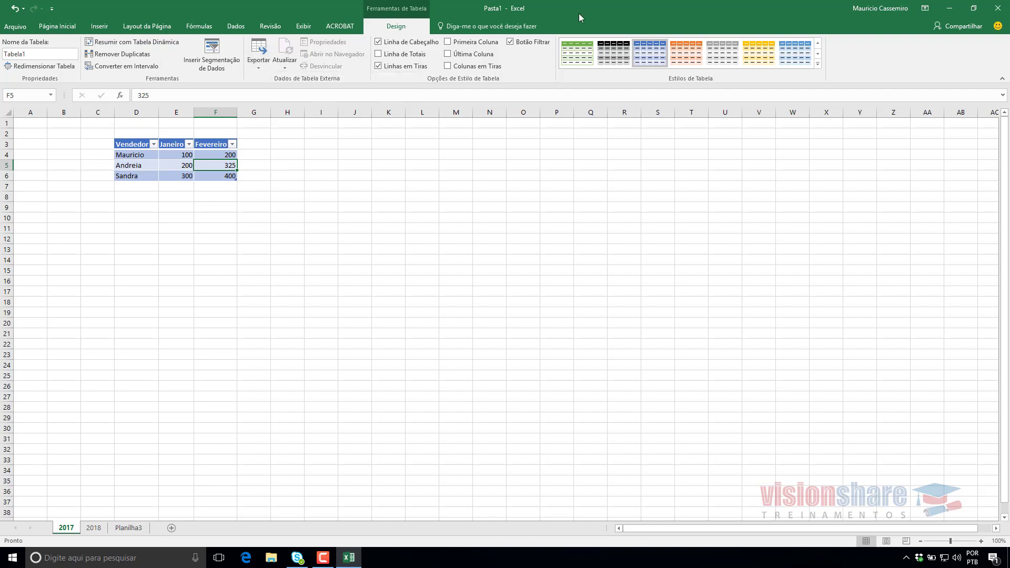
pyautogui.click(108, 27)
pyautogui.click(60, 30)
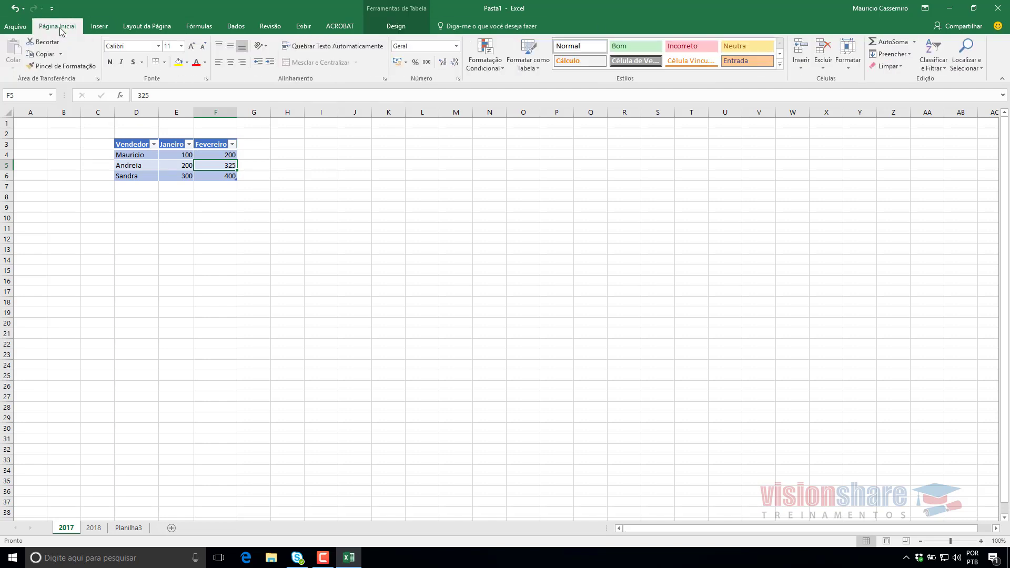